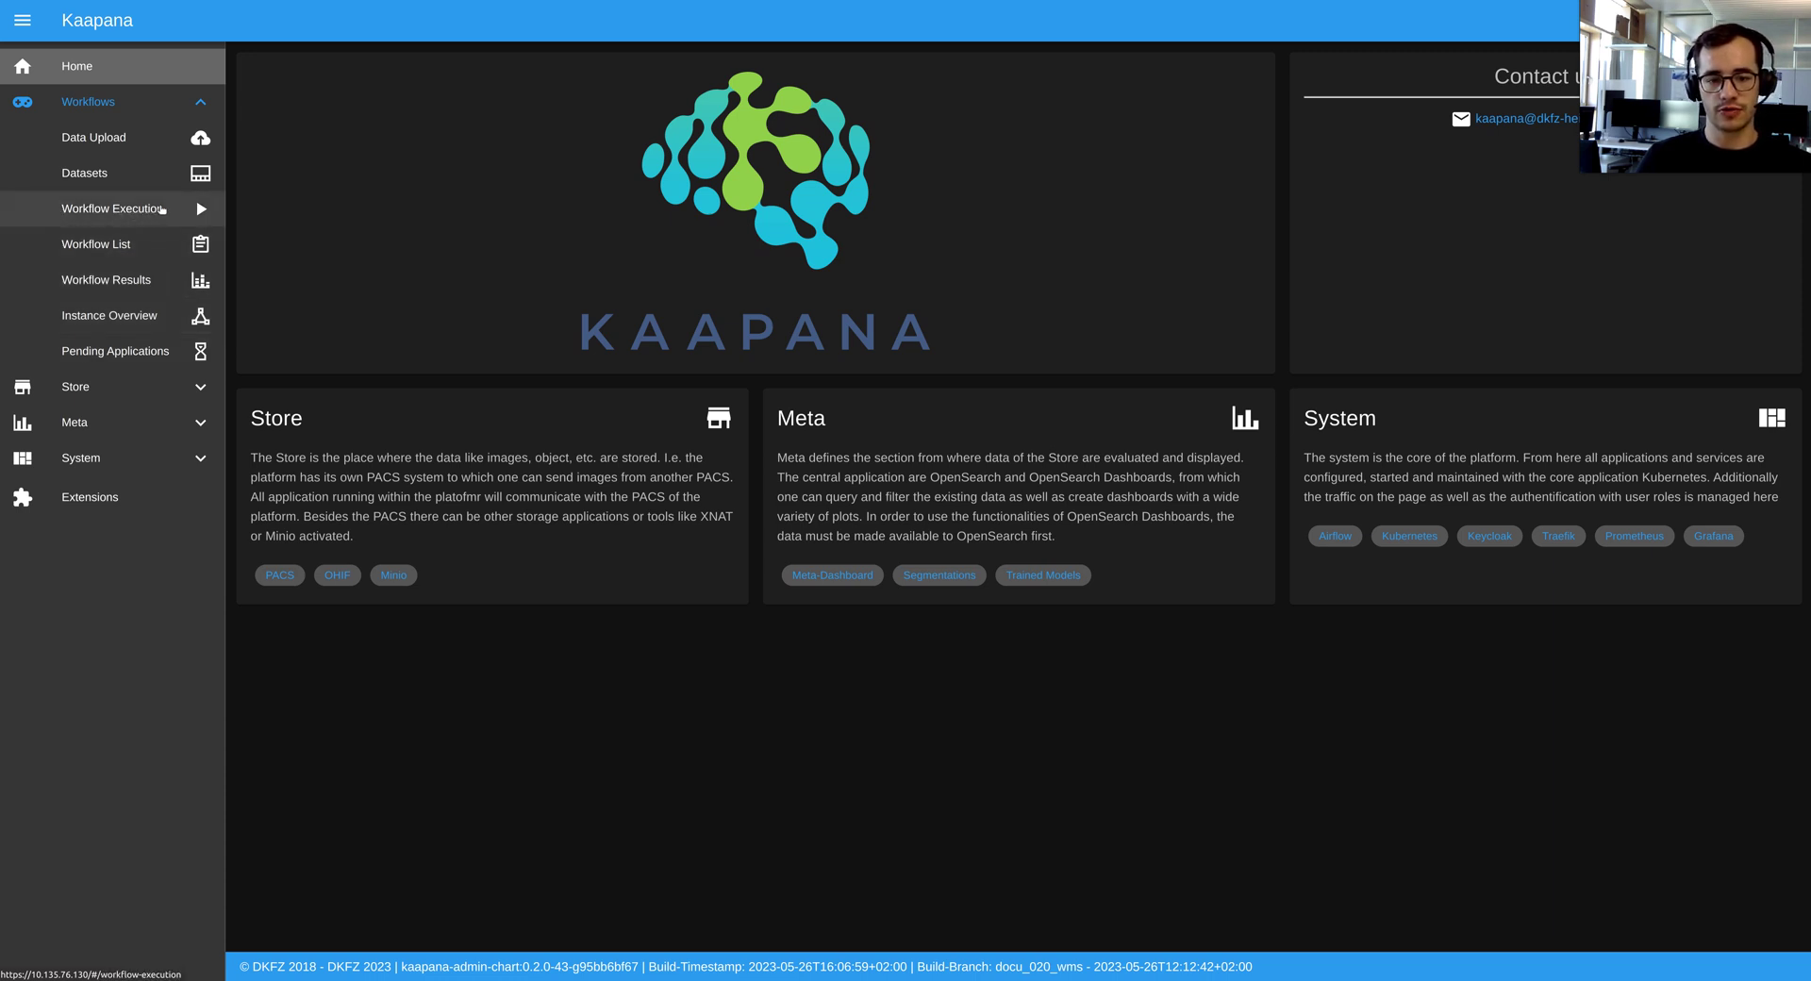
Set up a workflow execution using the nnunet-training workflow and name it nnunet-training567
click(162, 209)
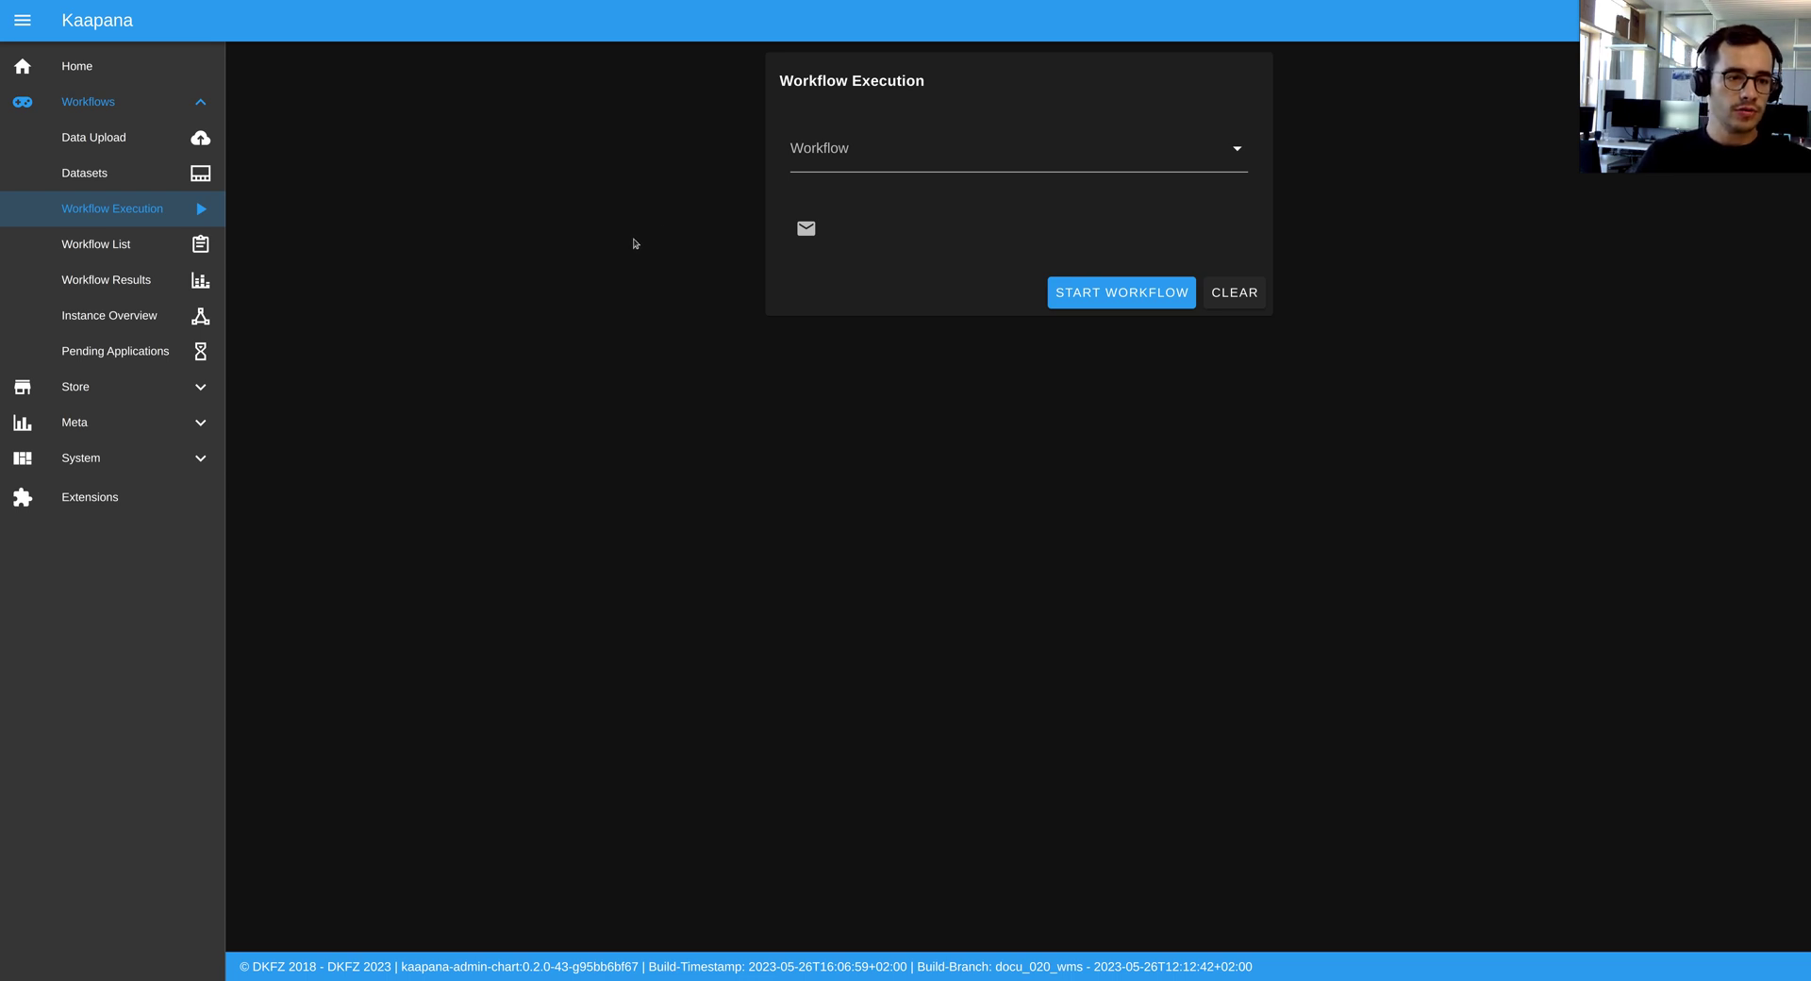
click(893, 153)
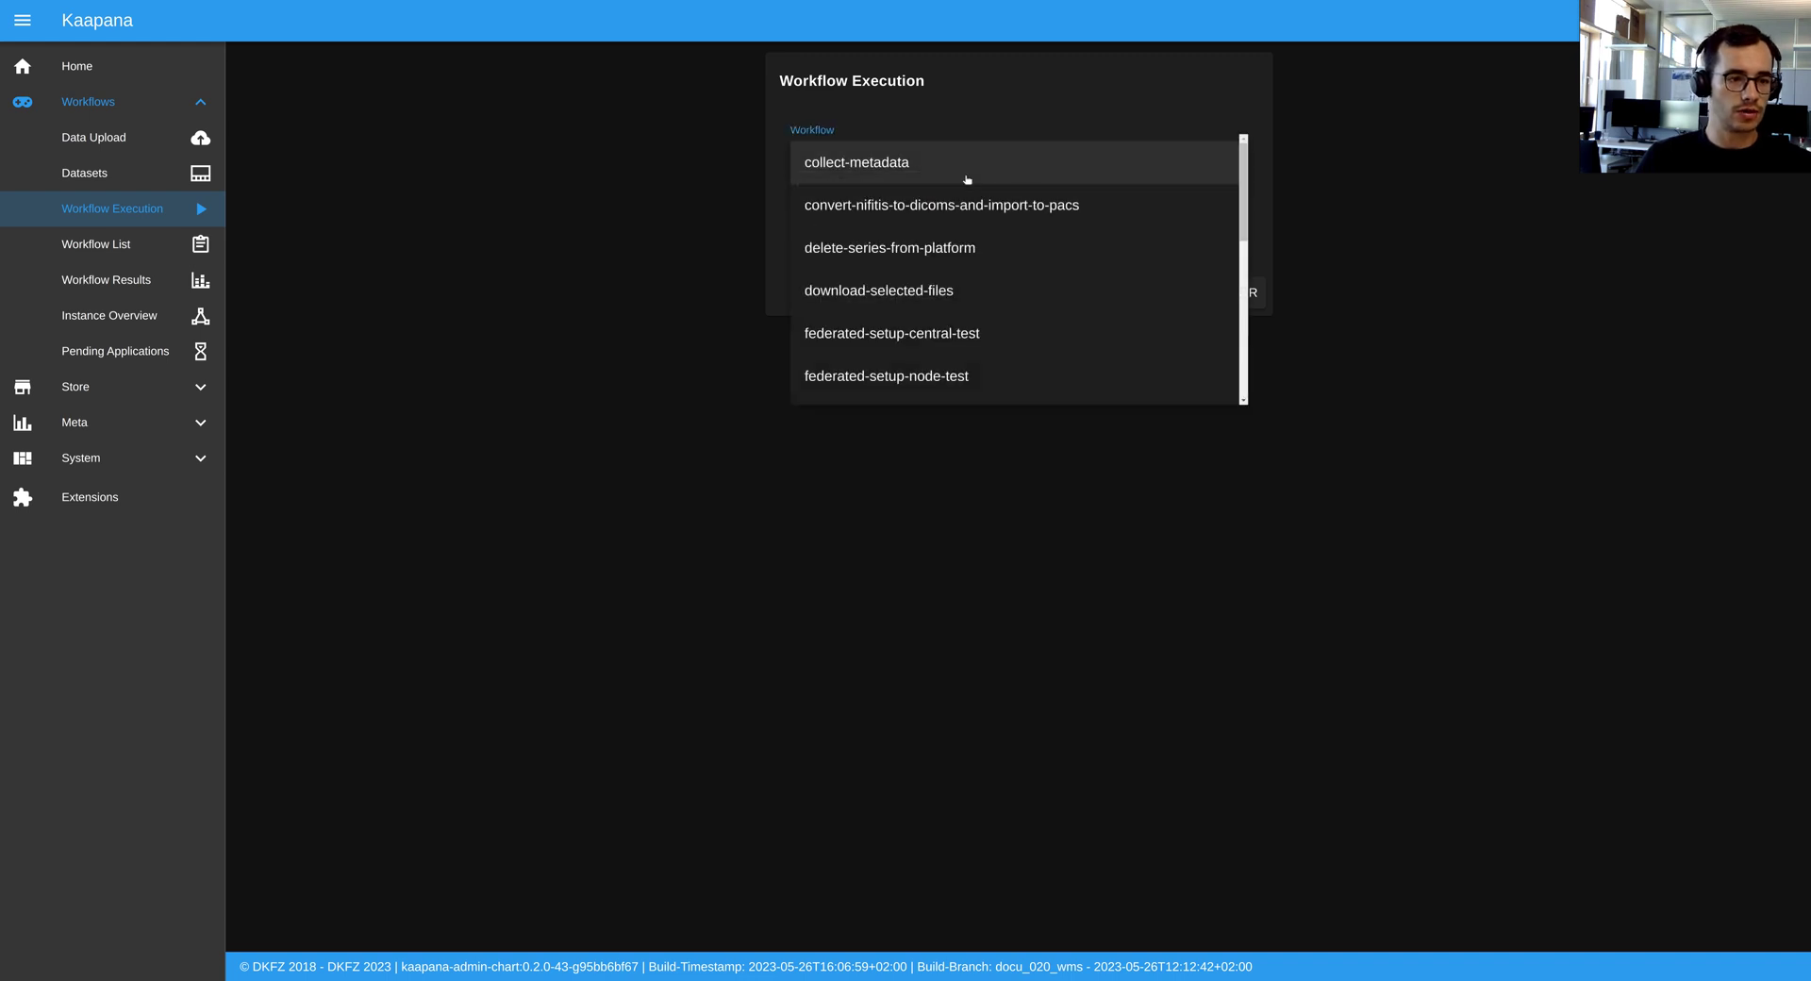
scroll(1022, 283, down, 3)
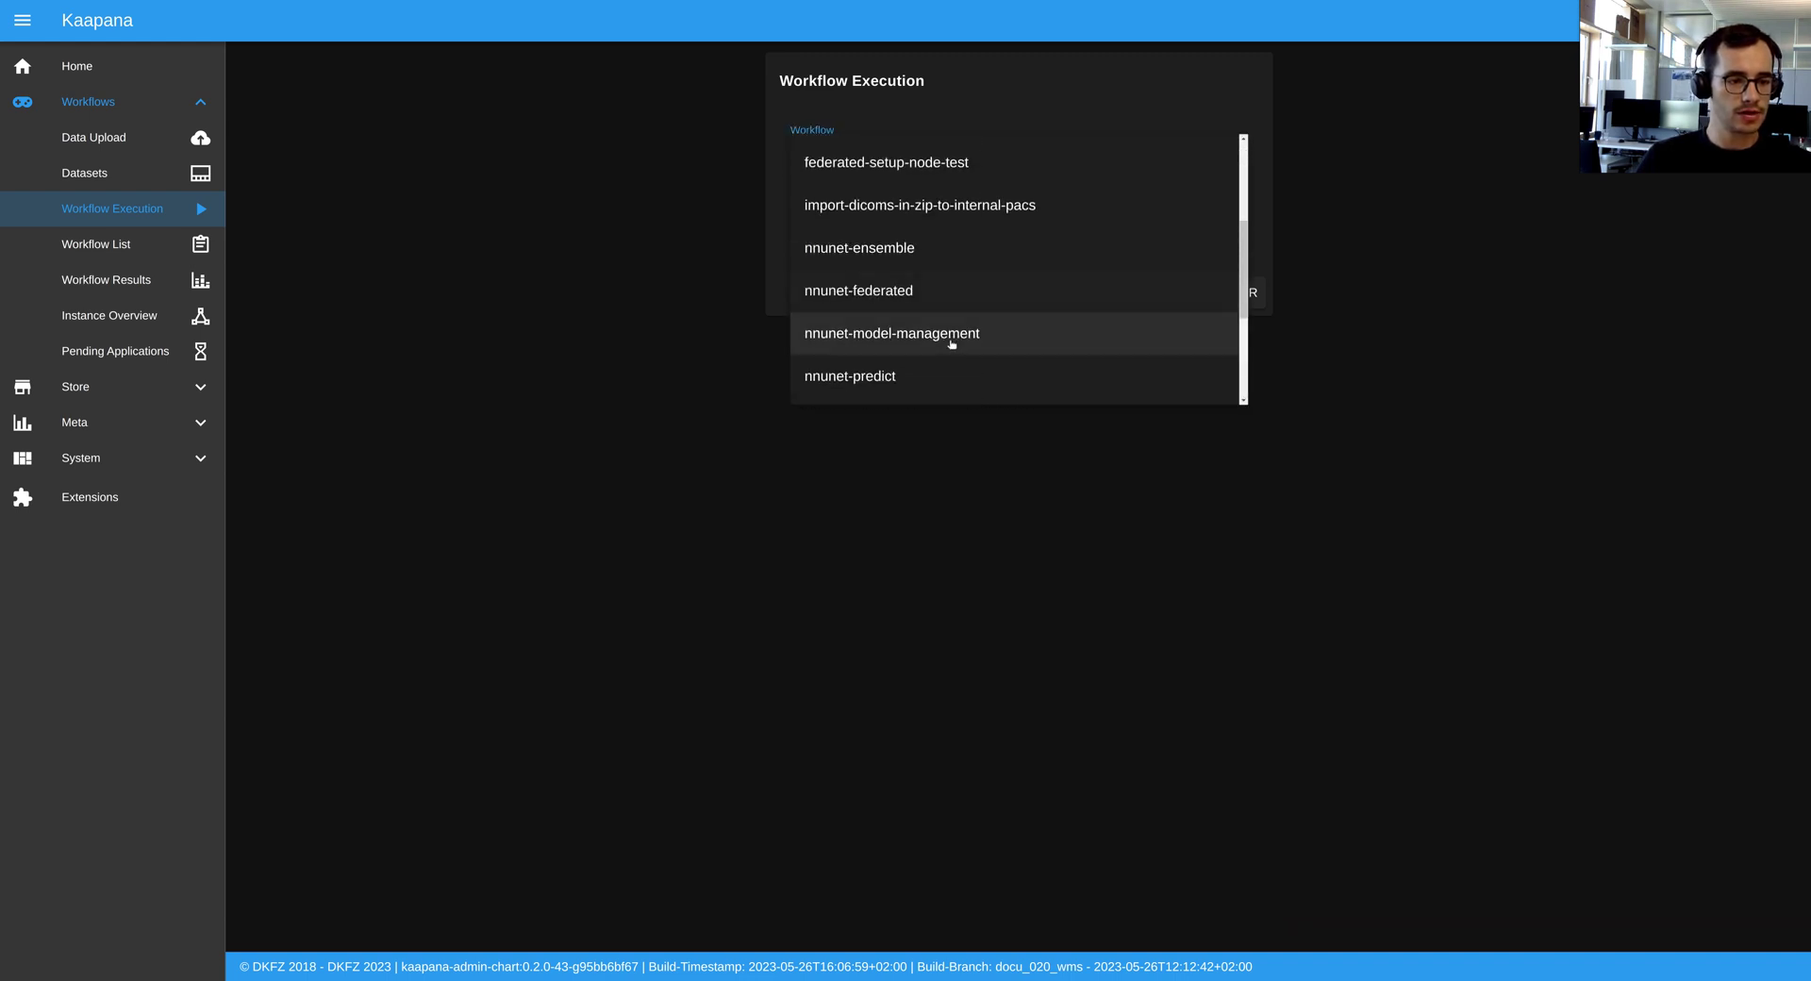
scroll(944, 320, down, 3)
click(910, 280)
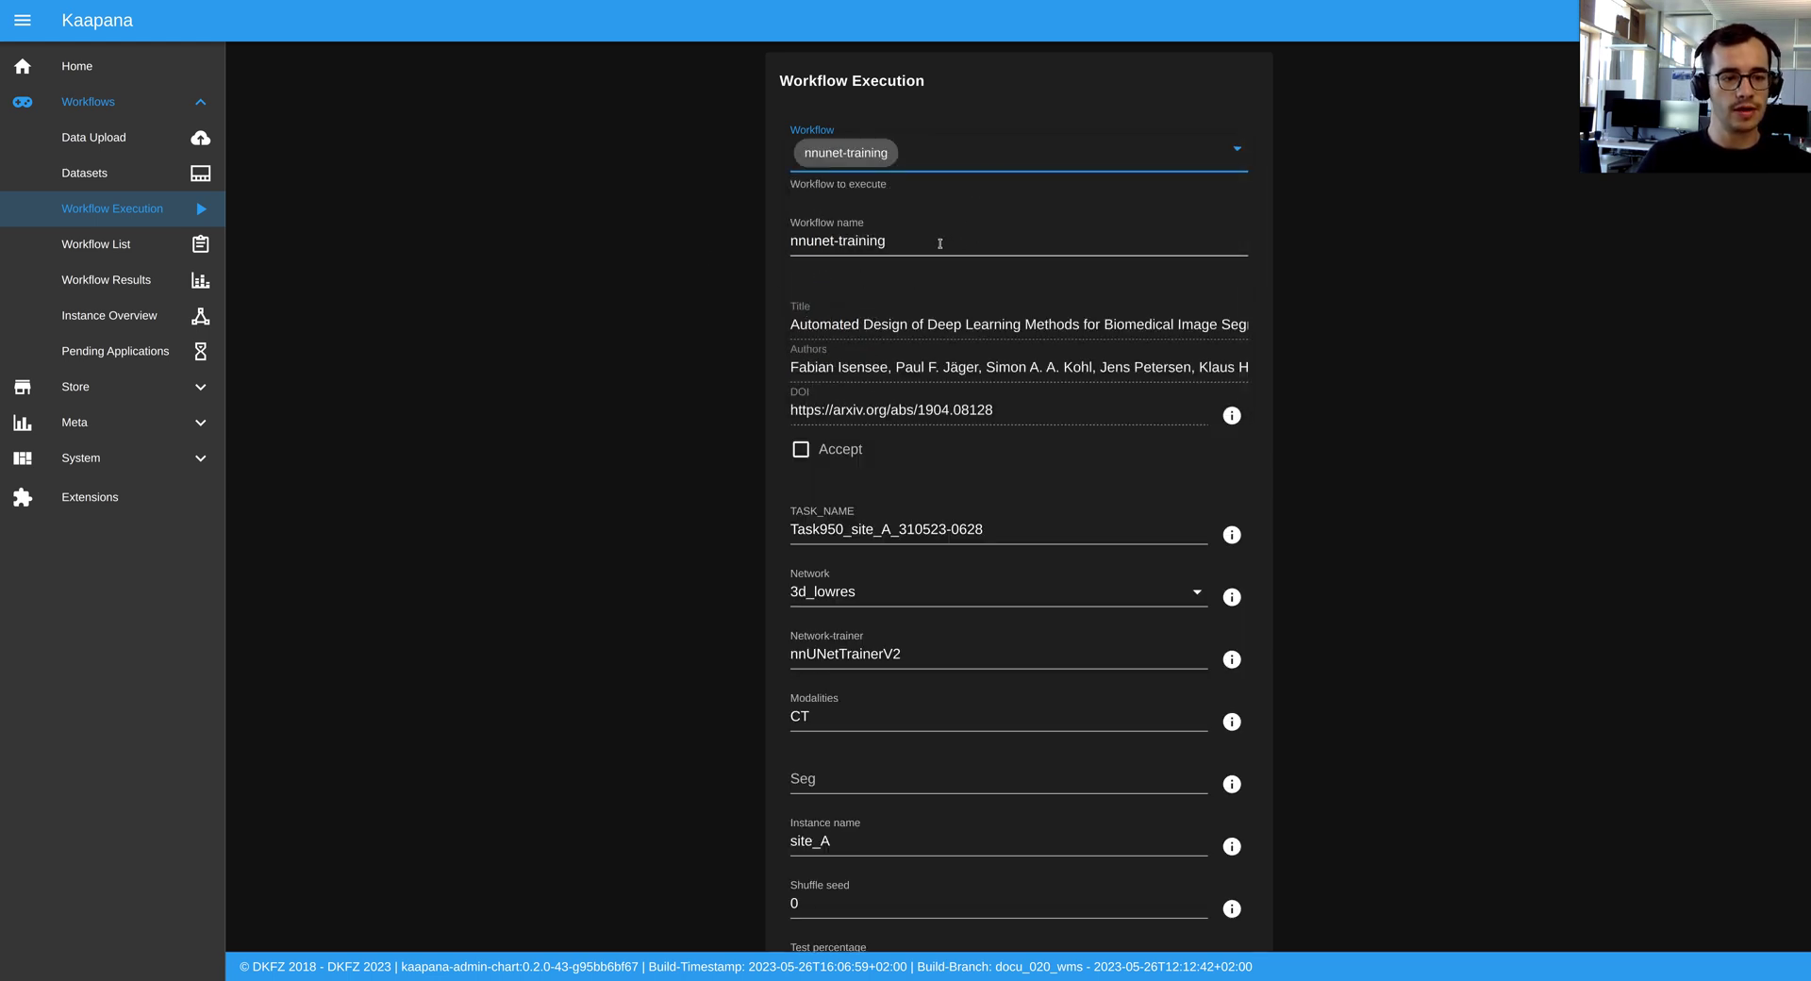
click(940, 244)
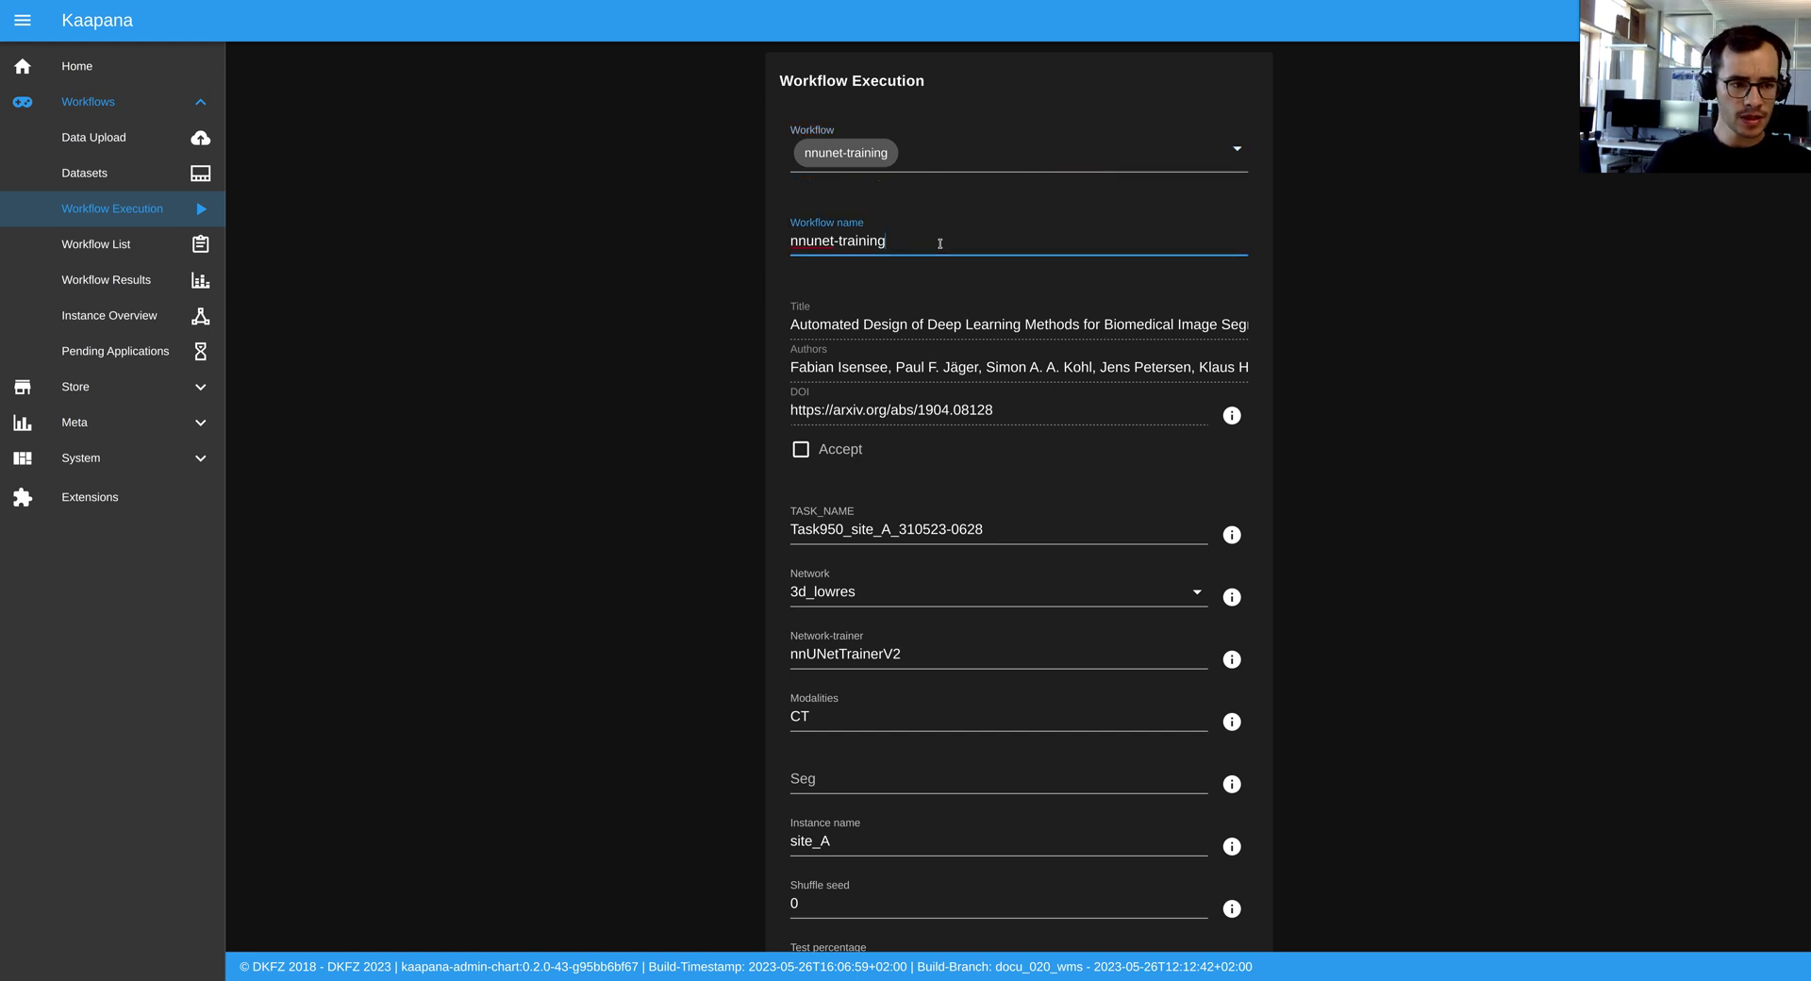
text(567)
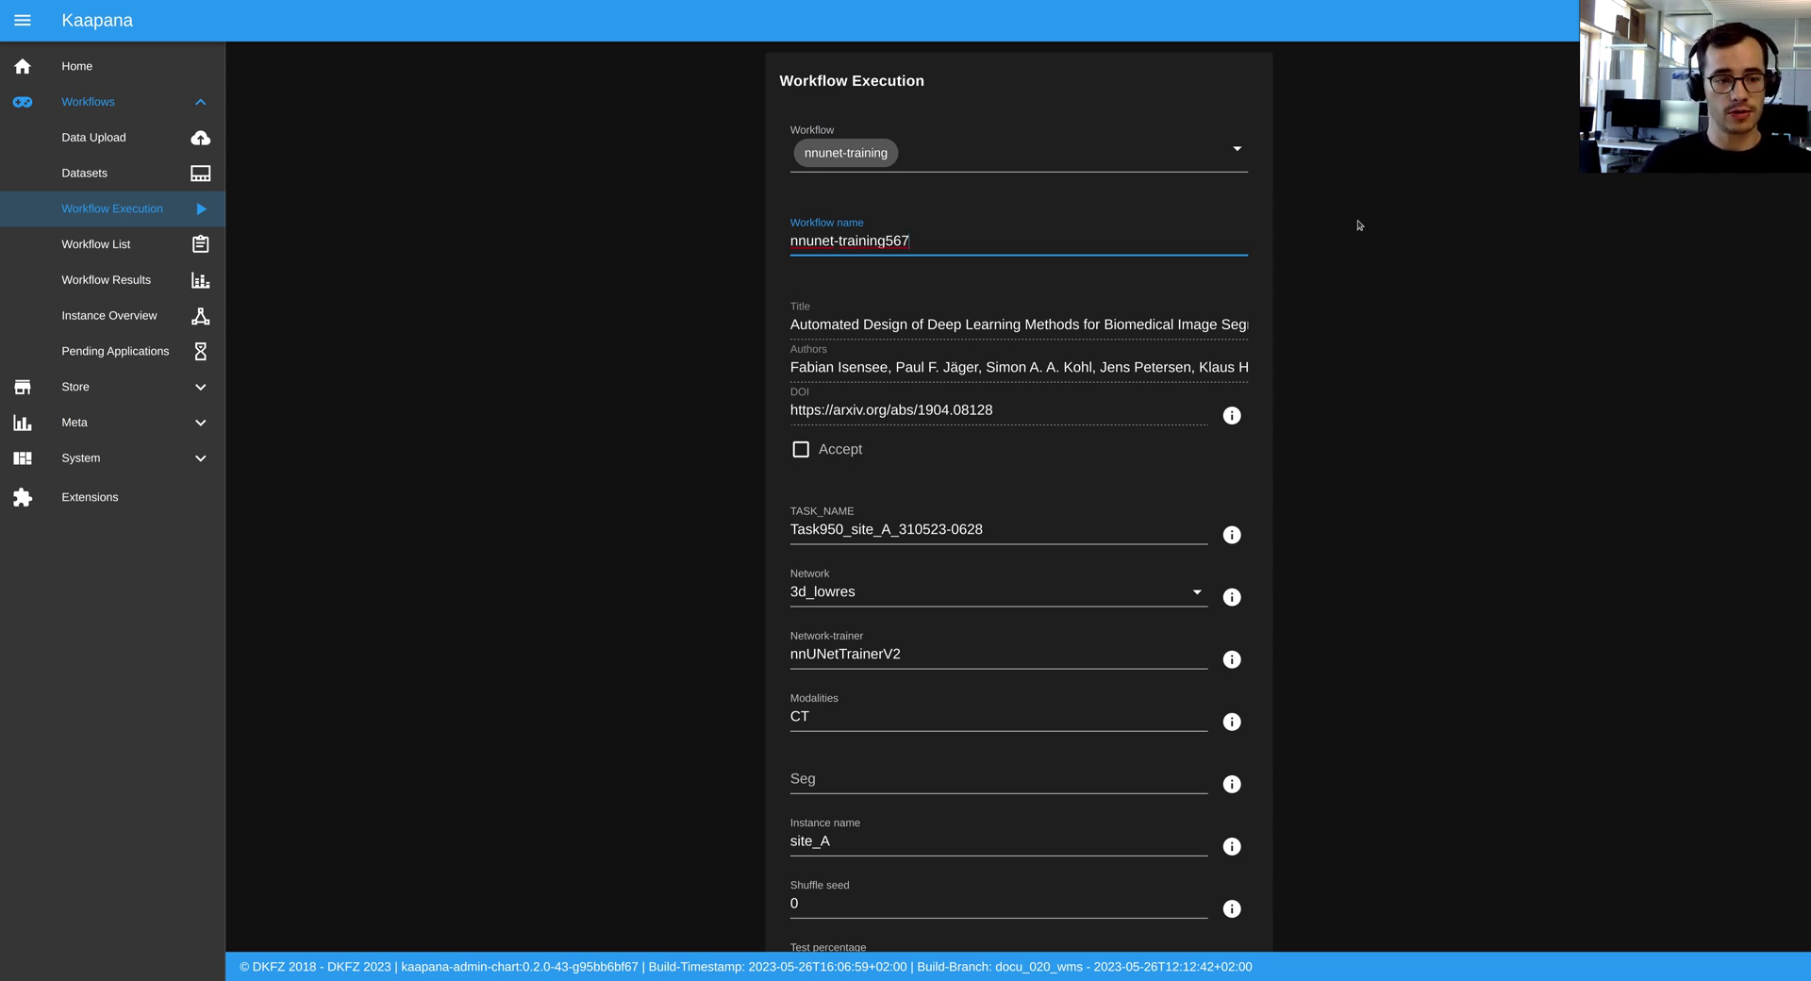
Tick Accept for the cited nnU-Net publication and set the training epochs to 10
click(801, 454)
scroll(1305, 365, down, 9)
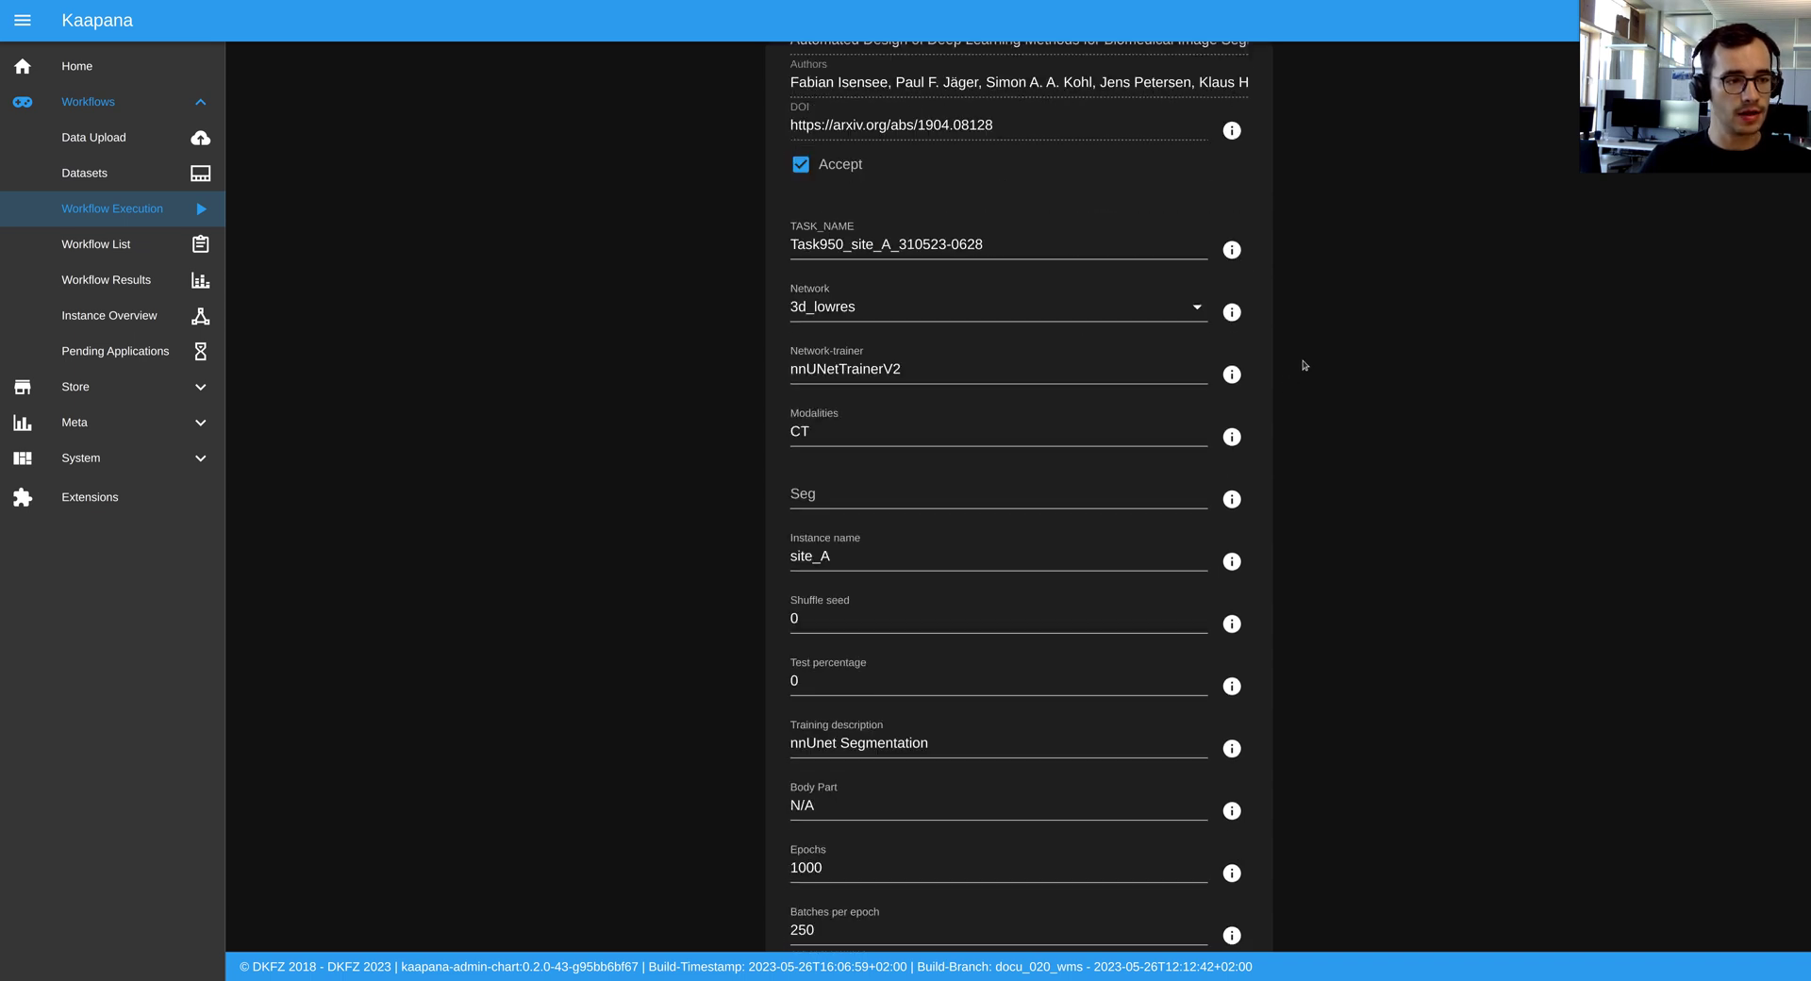
click(839, 280)
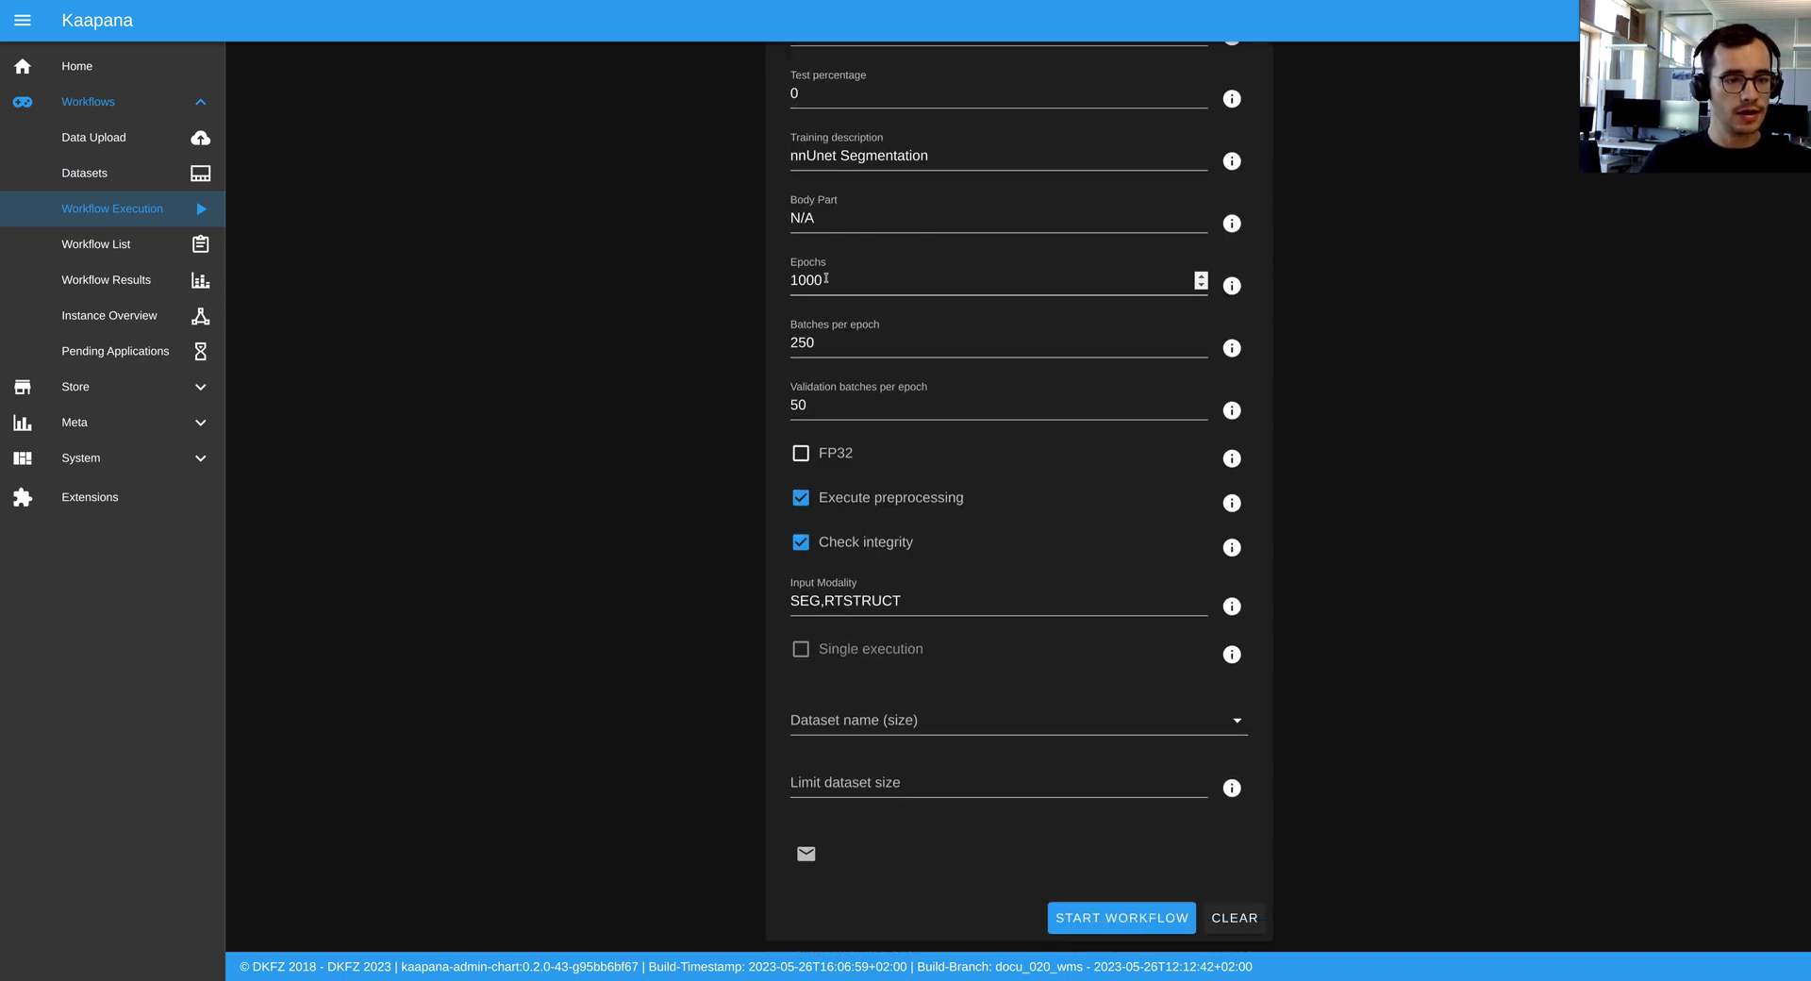
key(BackSpace)
key(BackSpace)
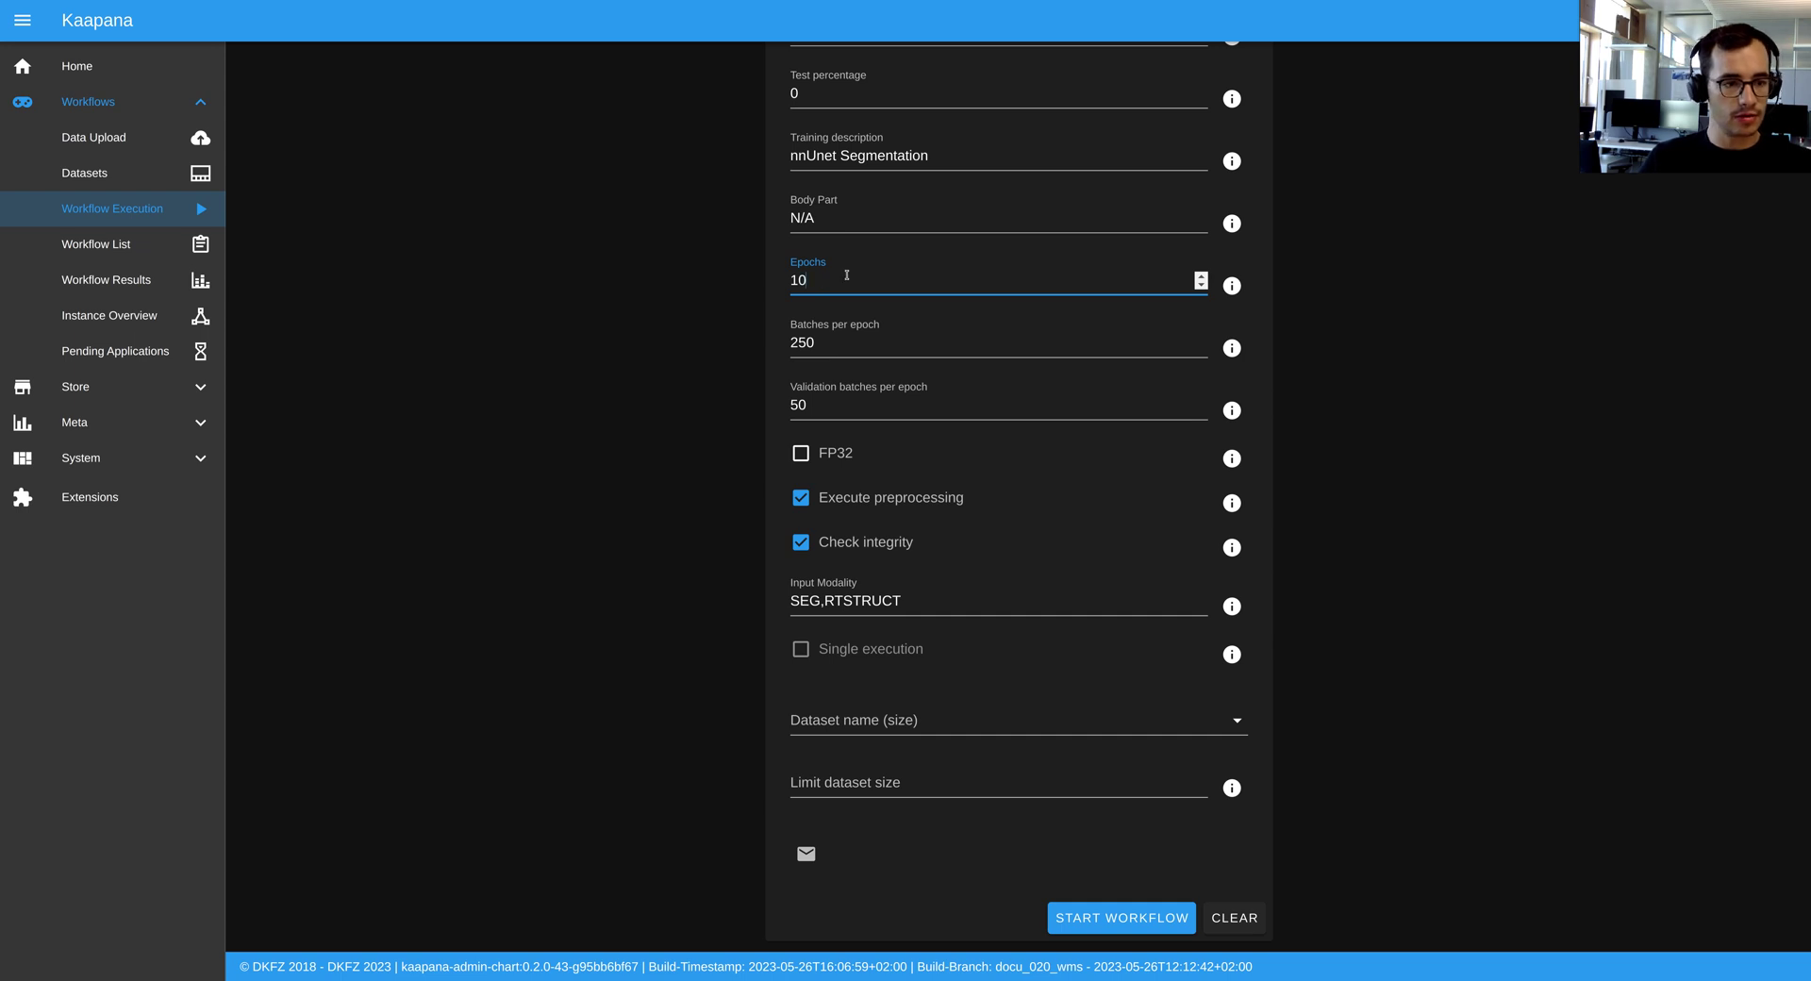
Restrict the input modality to SEG by removing RTSTRUCT
scroll(1293, 323, up, 2)
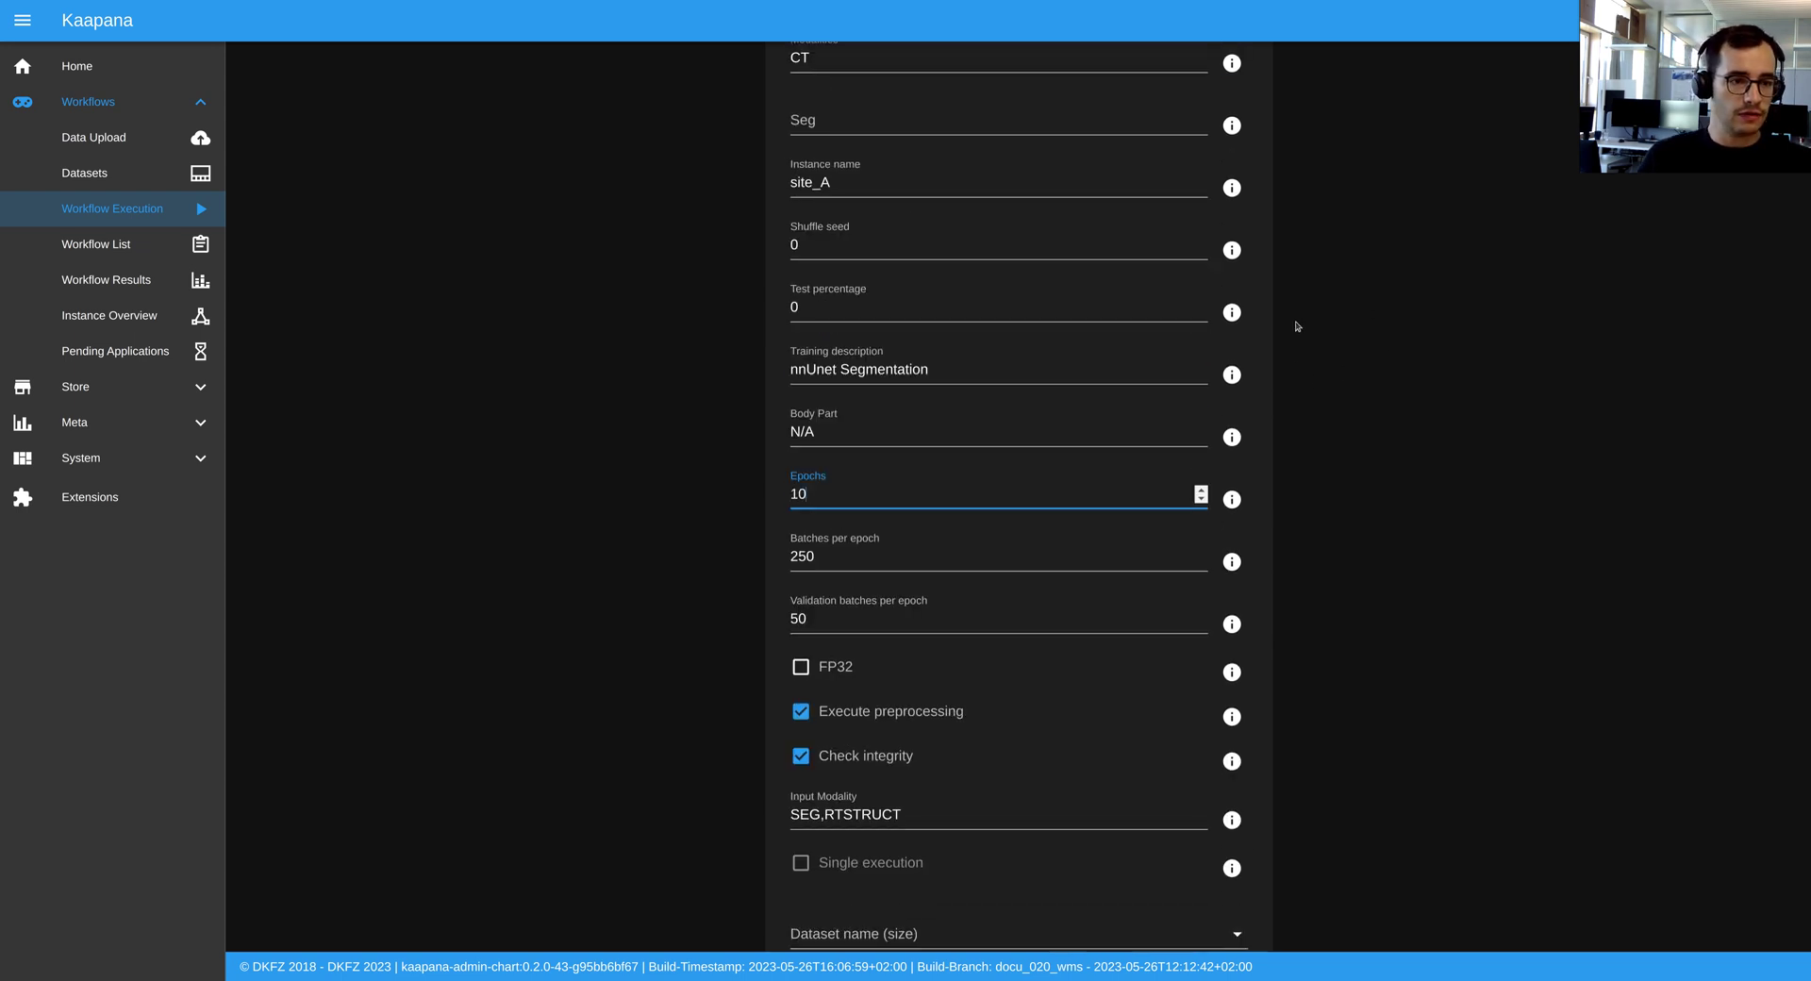
scroll(1297, 327, down, 1)
drag(914, 673, 820, 674)
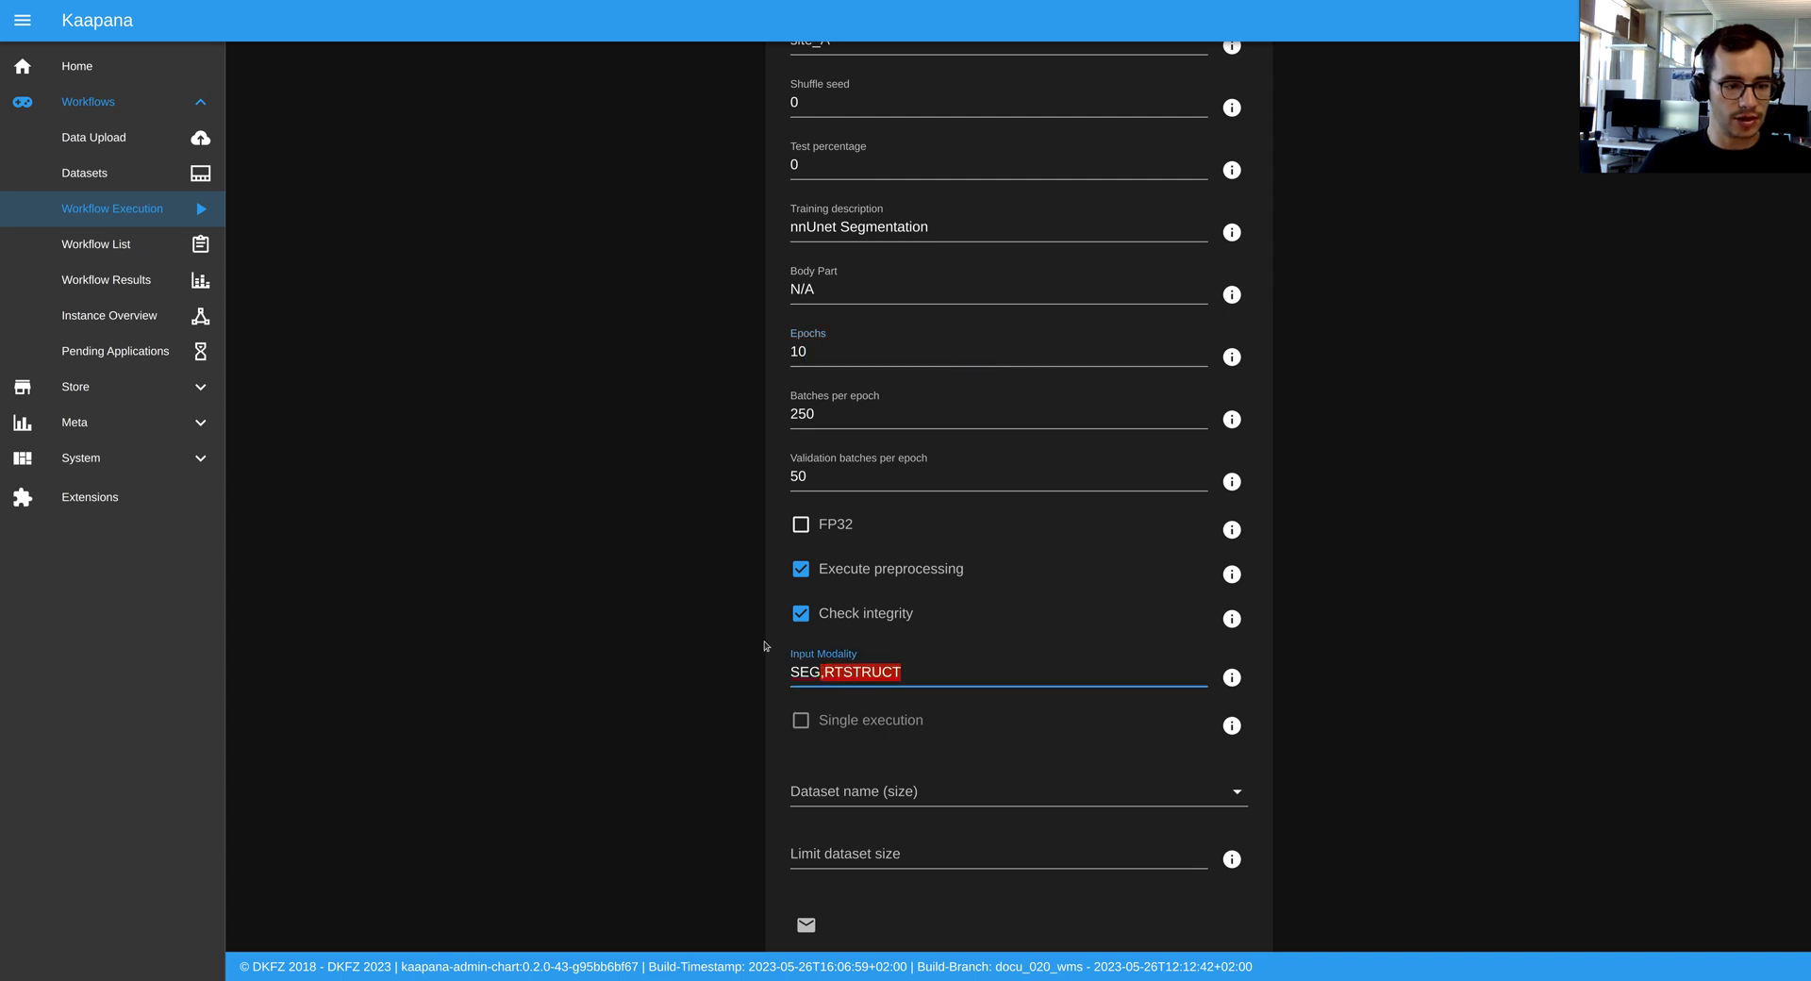
key(BackSpace)
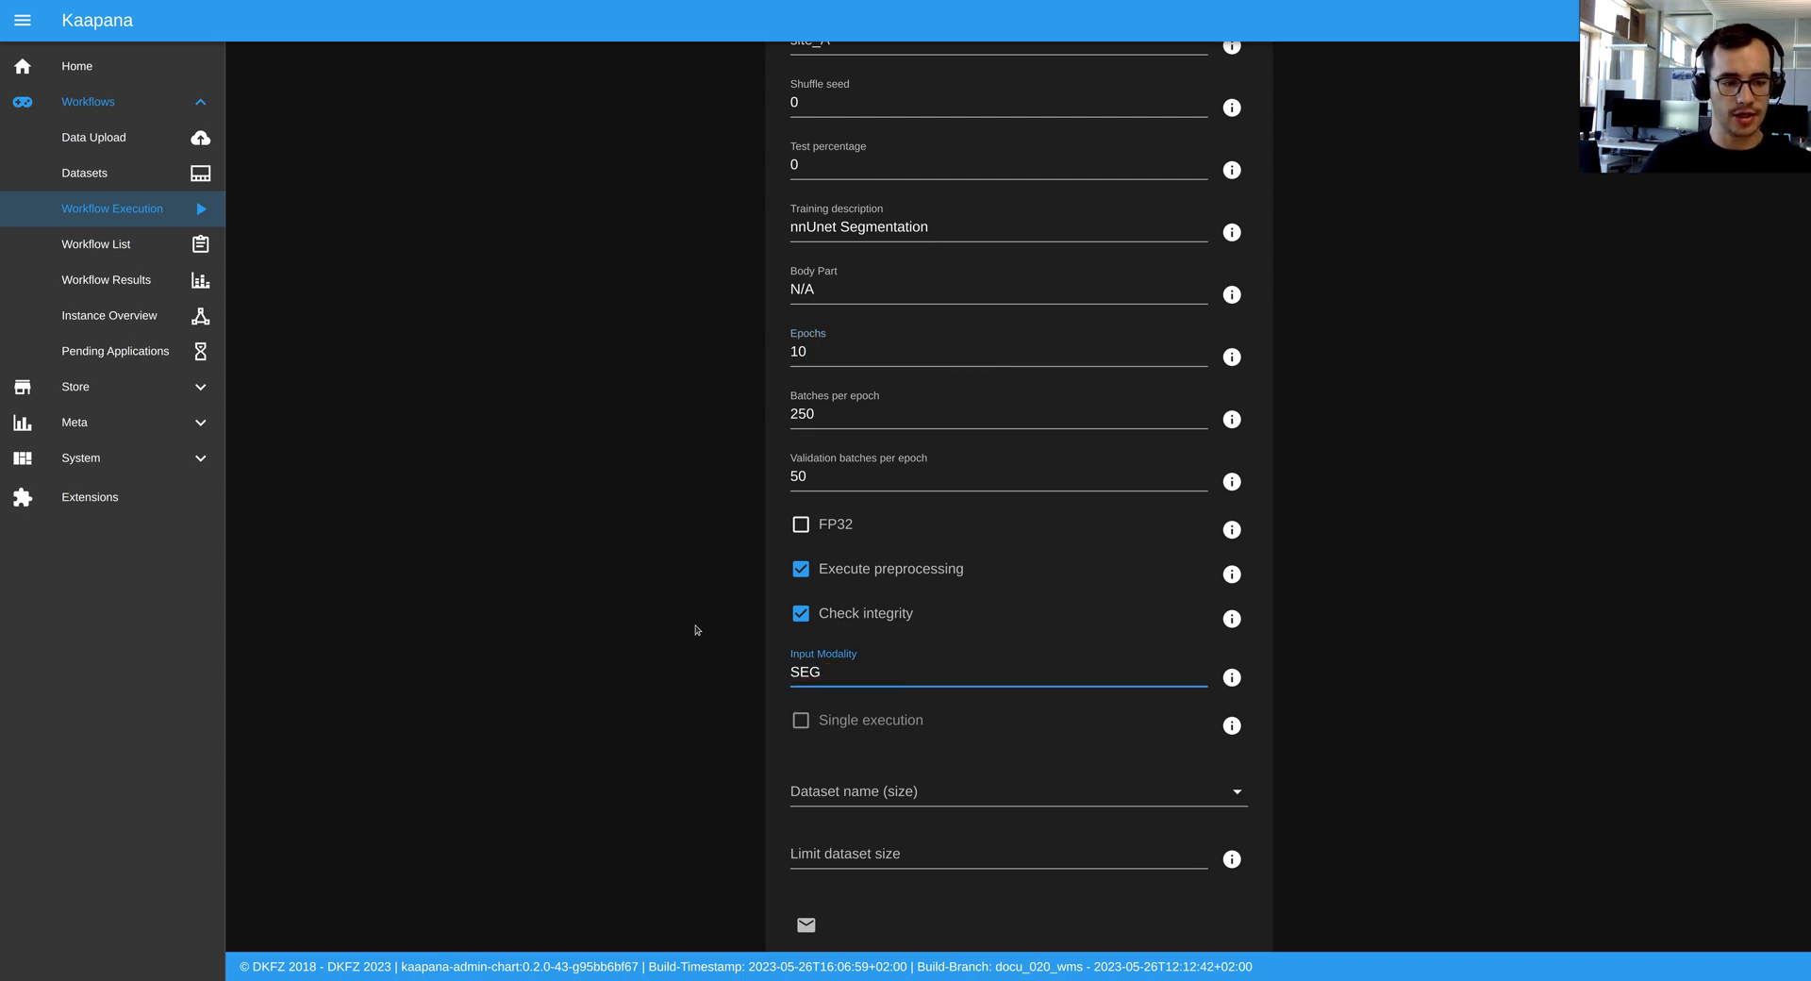
Choose the abd_seg dataset and start the training workflow
scroll(696, 630, down, 1)
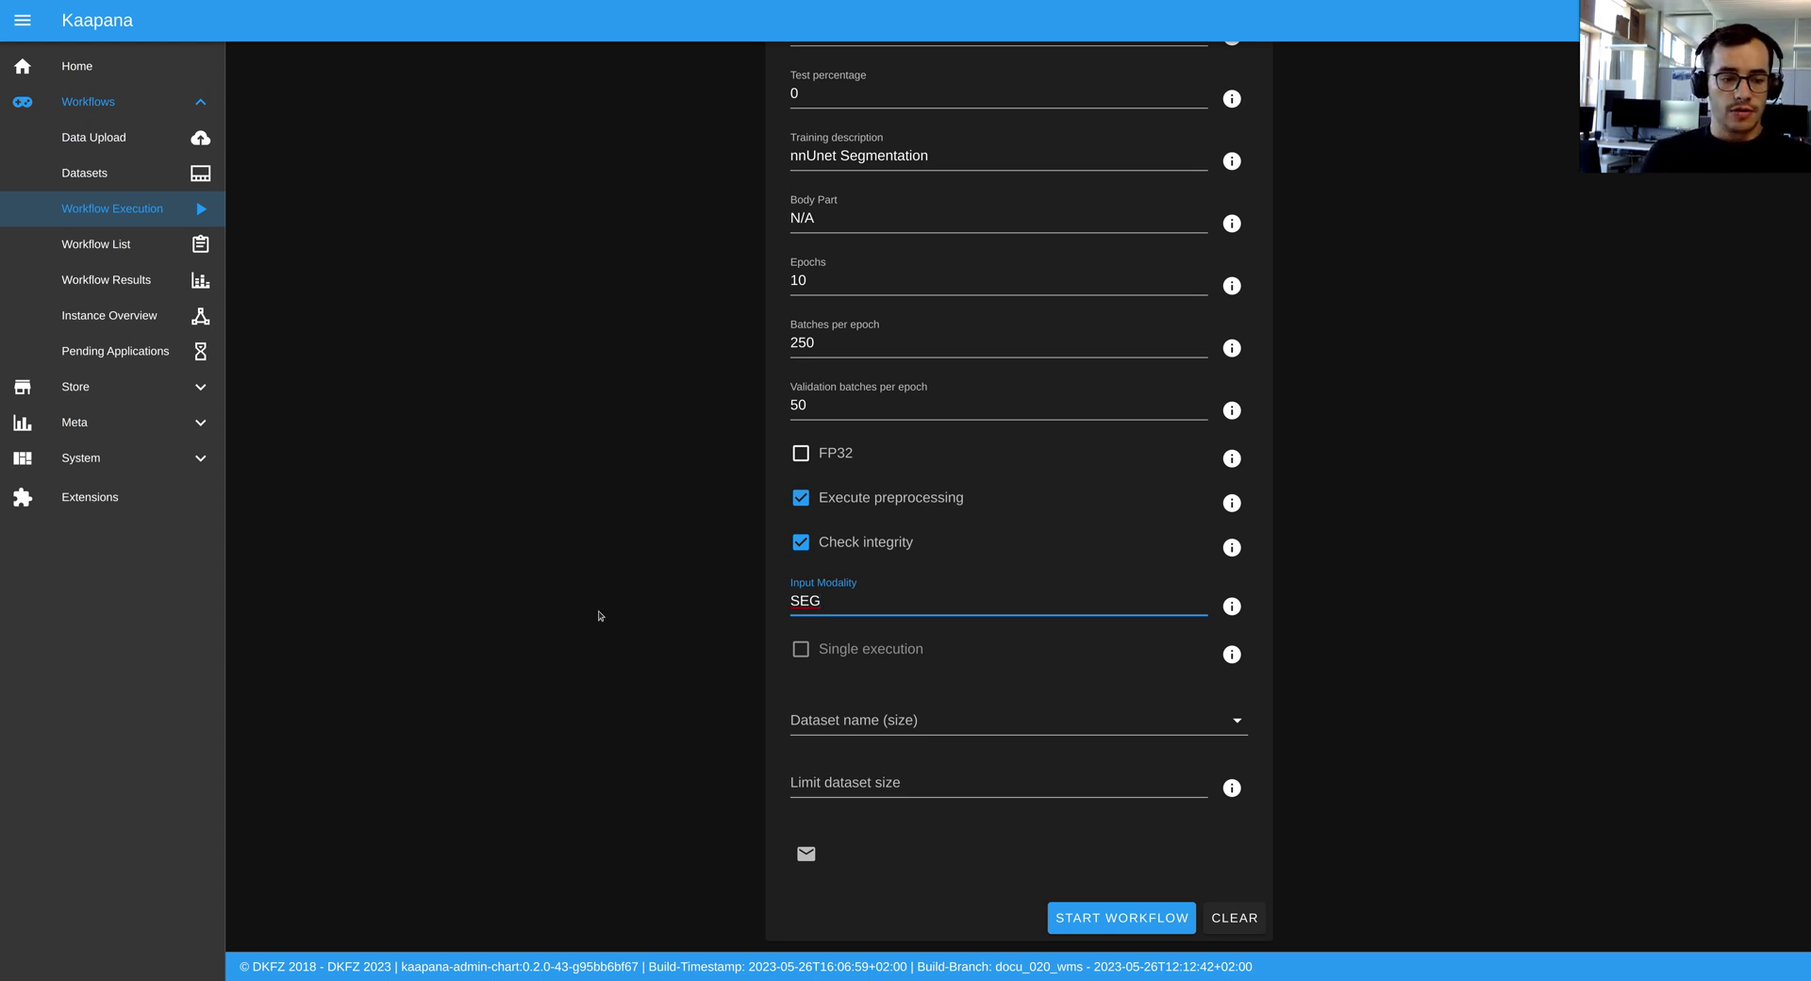
click(883, 727)
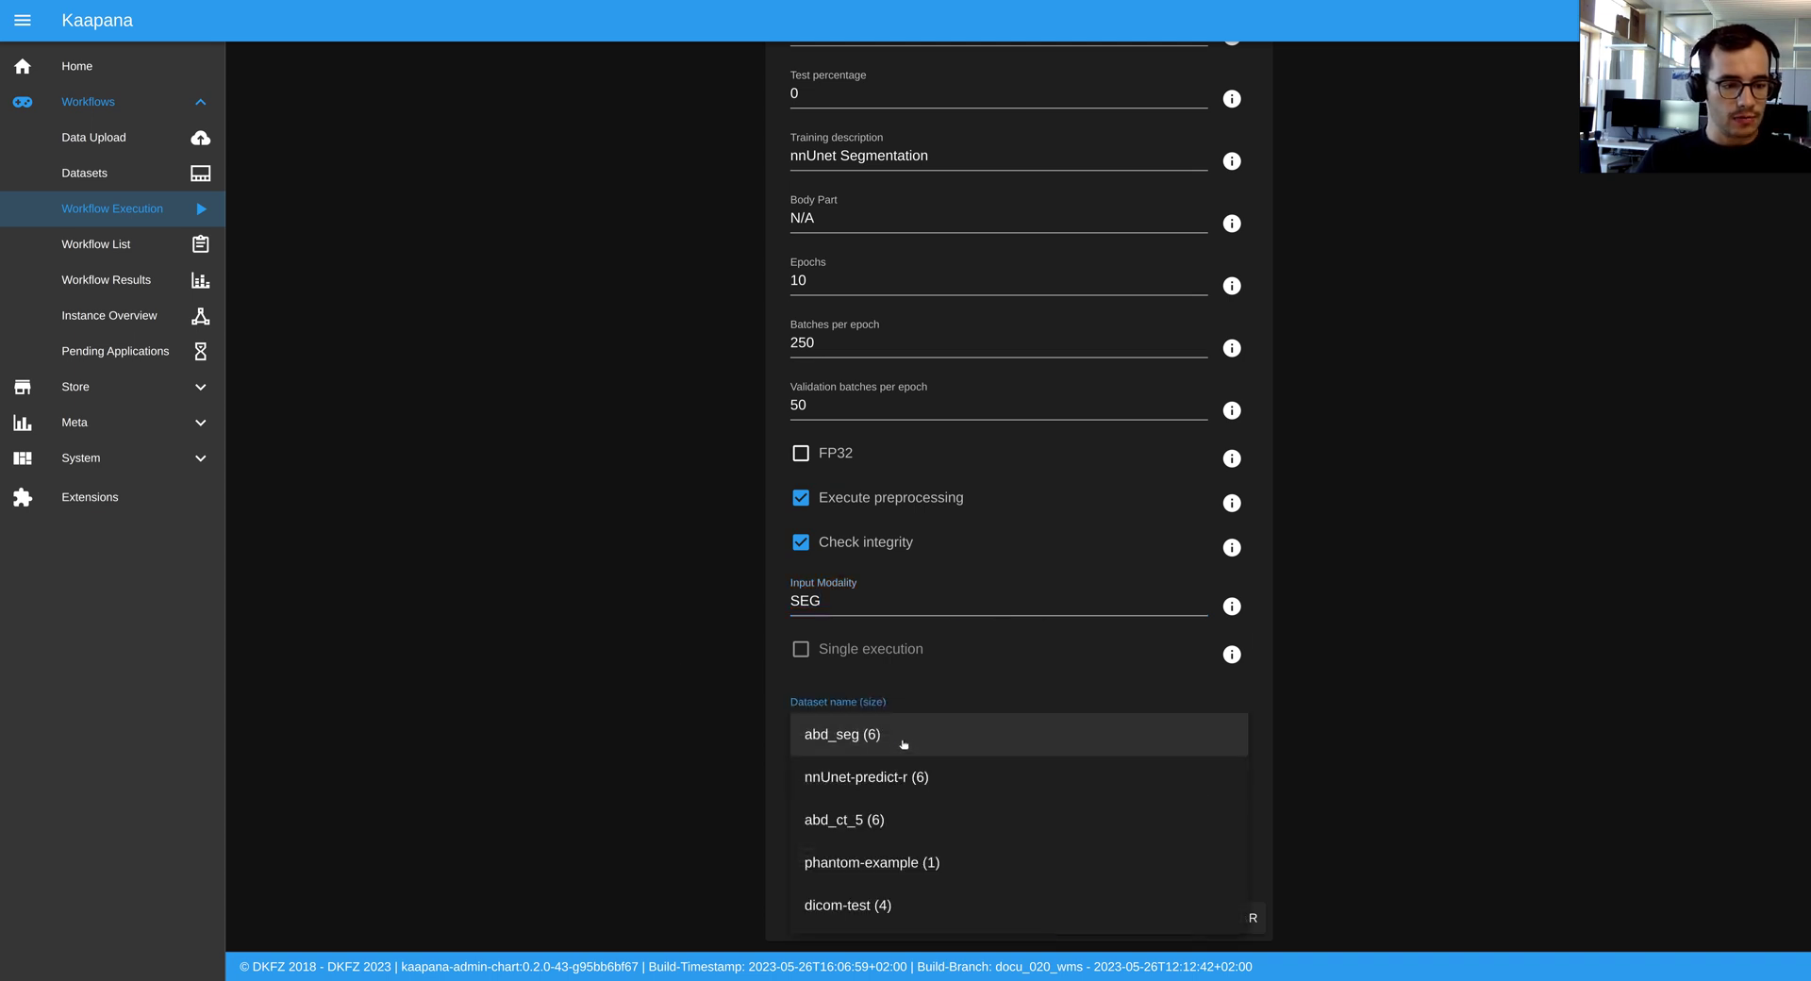
click(879, 738)
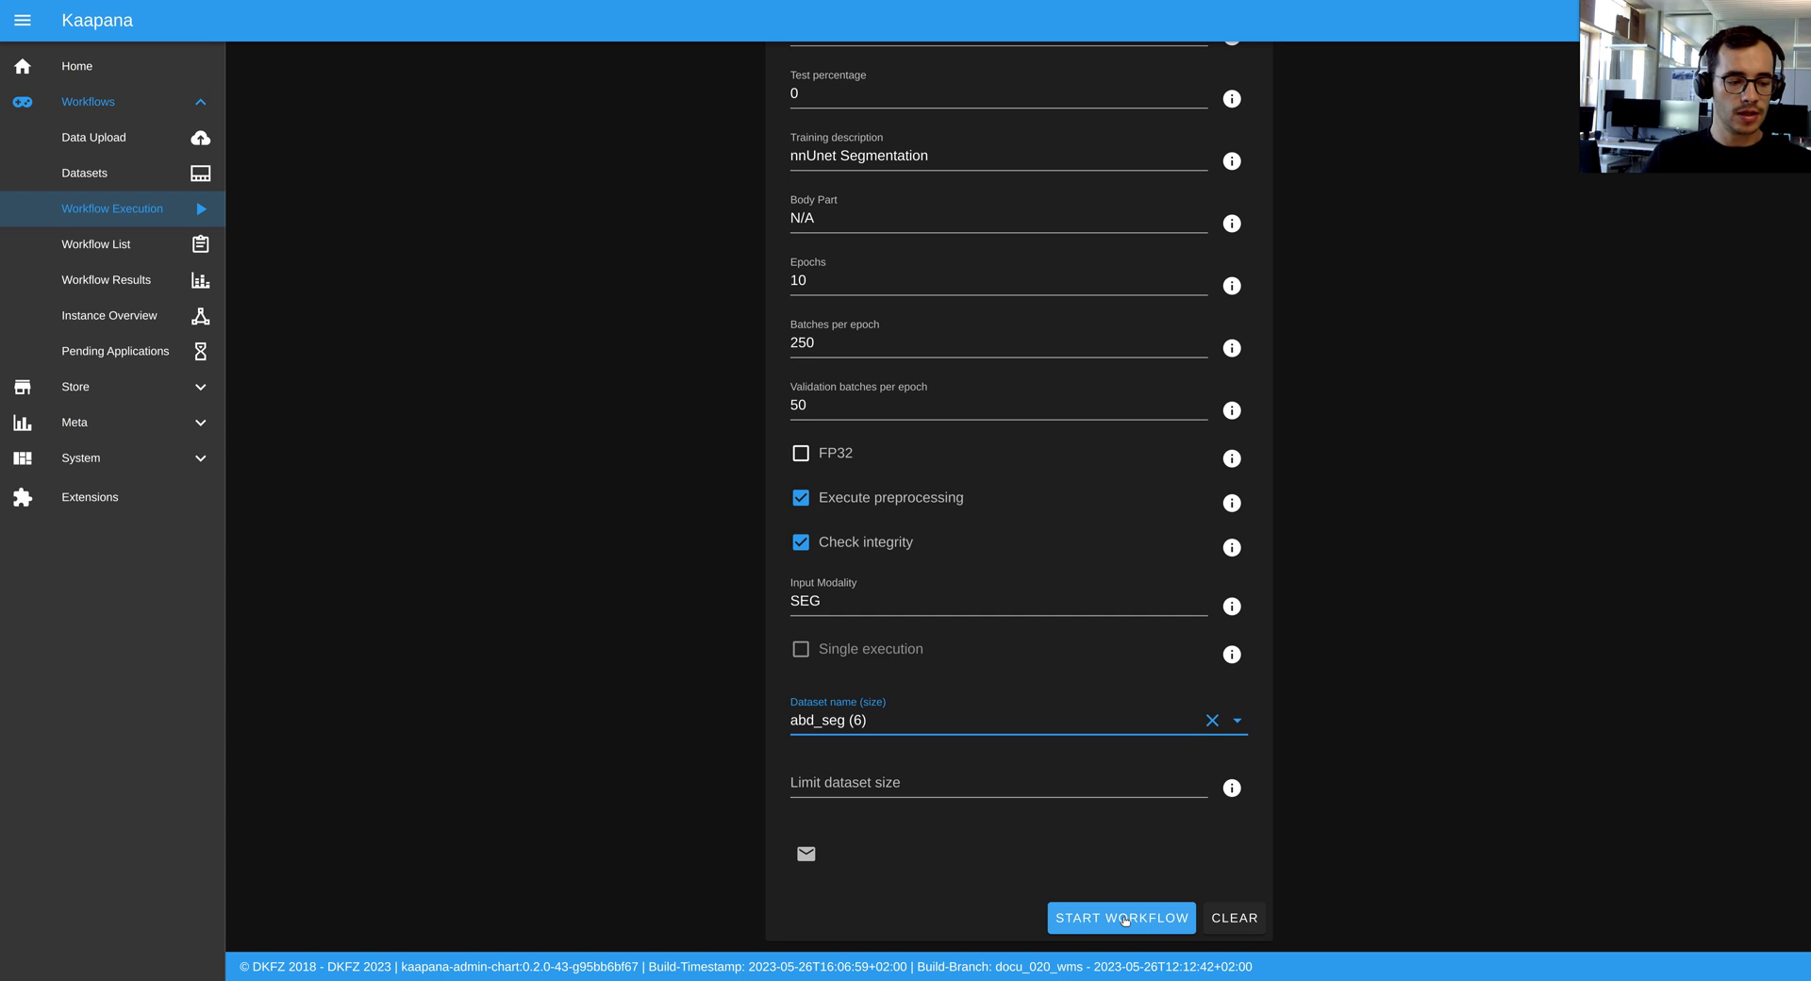
click(1125, 920)
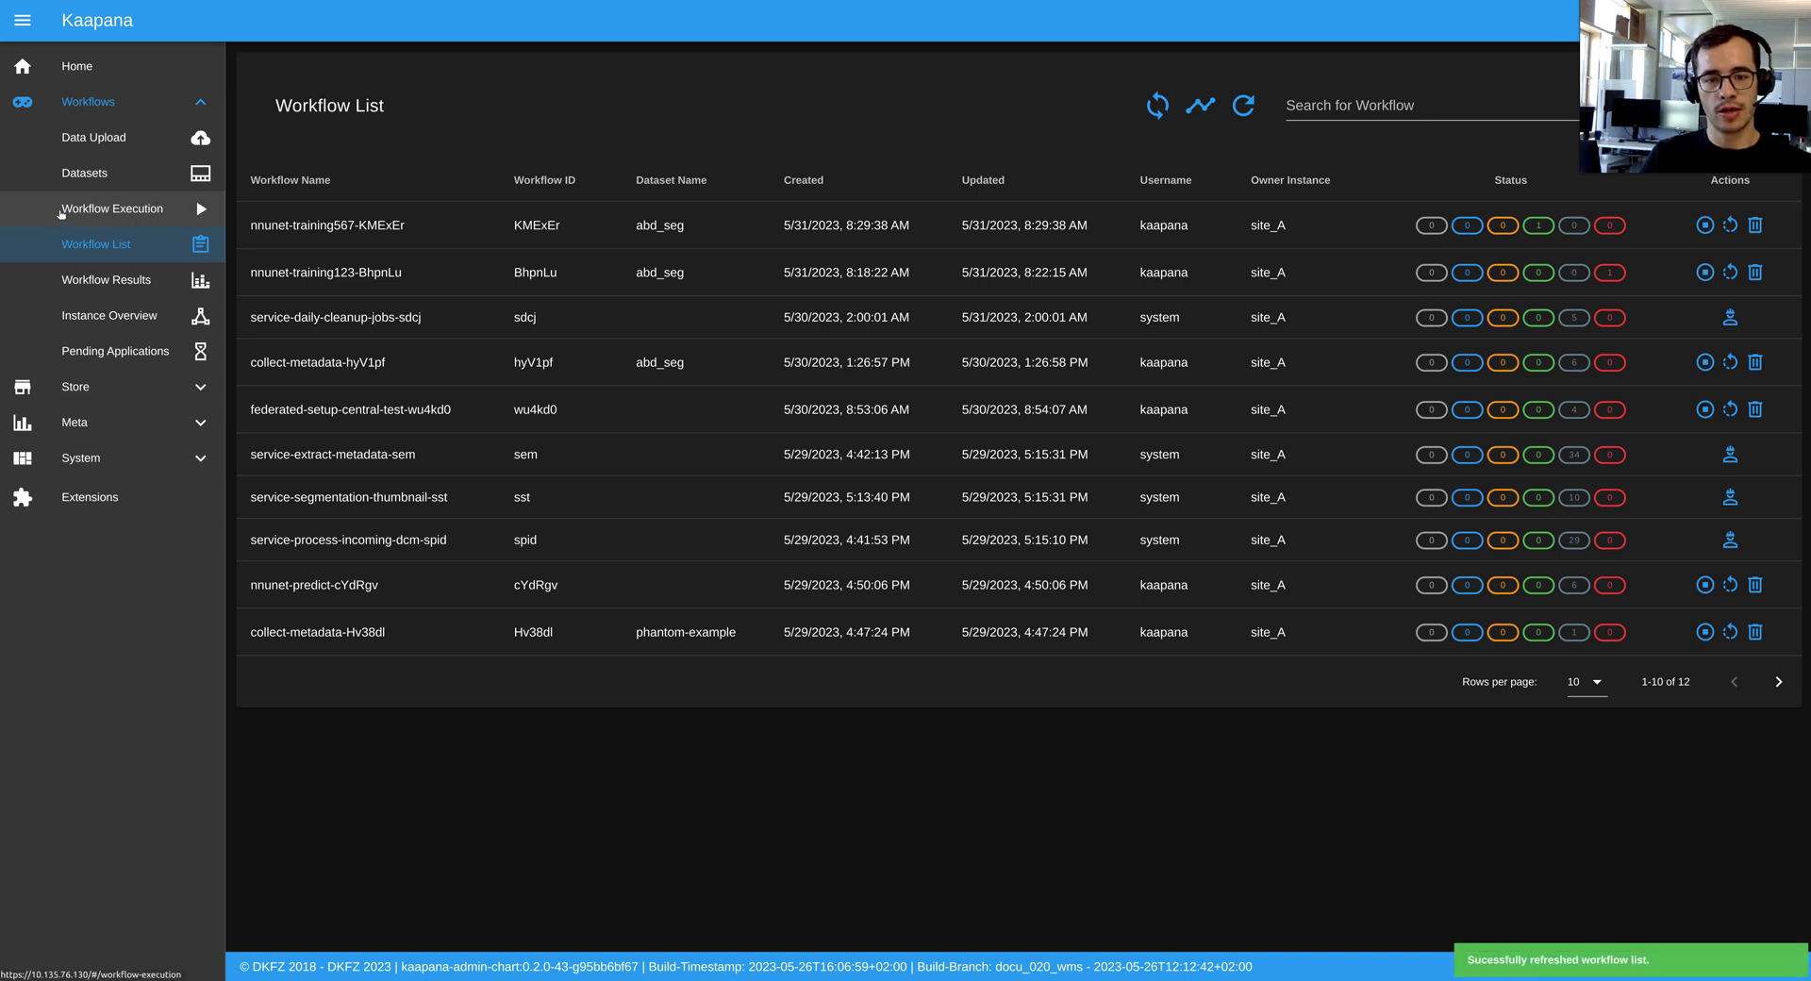
Select the first five CT series in the Datasets gallery
click(87, 174)
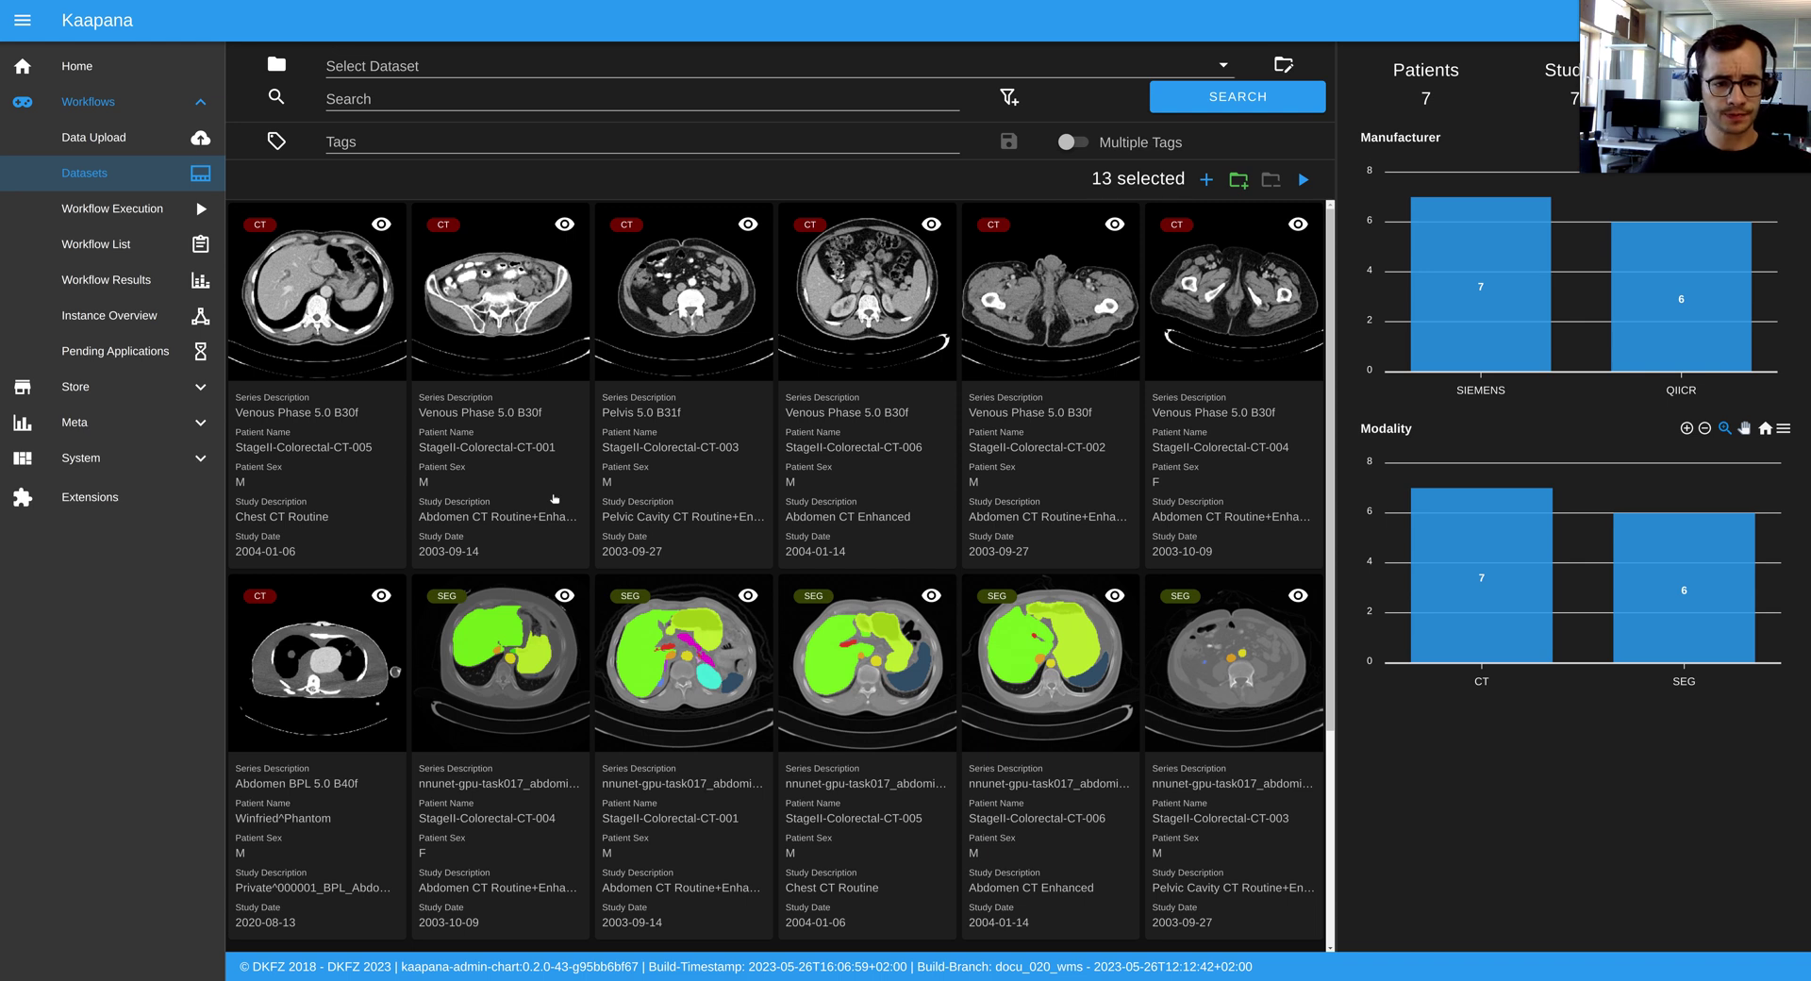
ctrl+click(333, 470)
ctrl+click(545, 472)
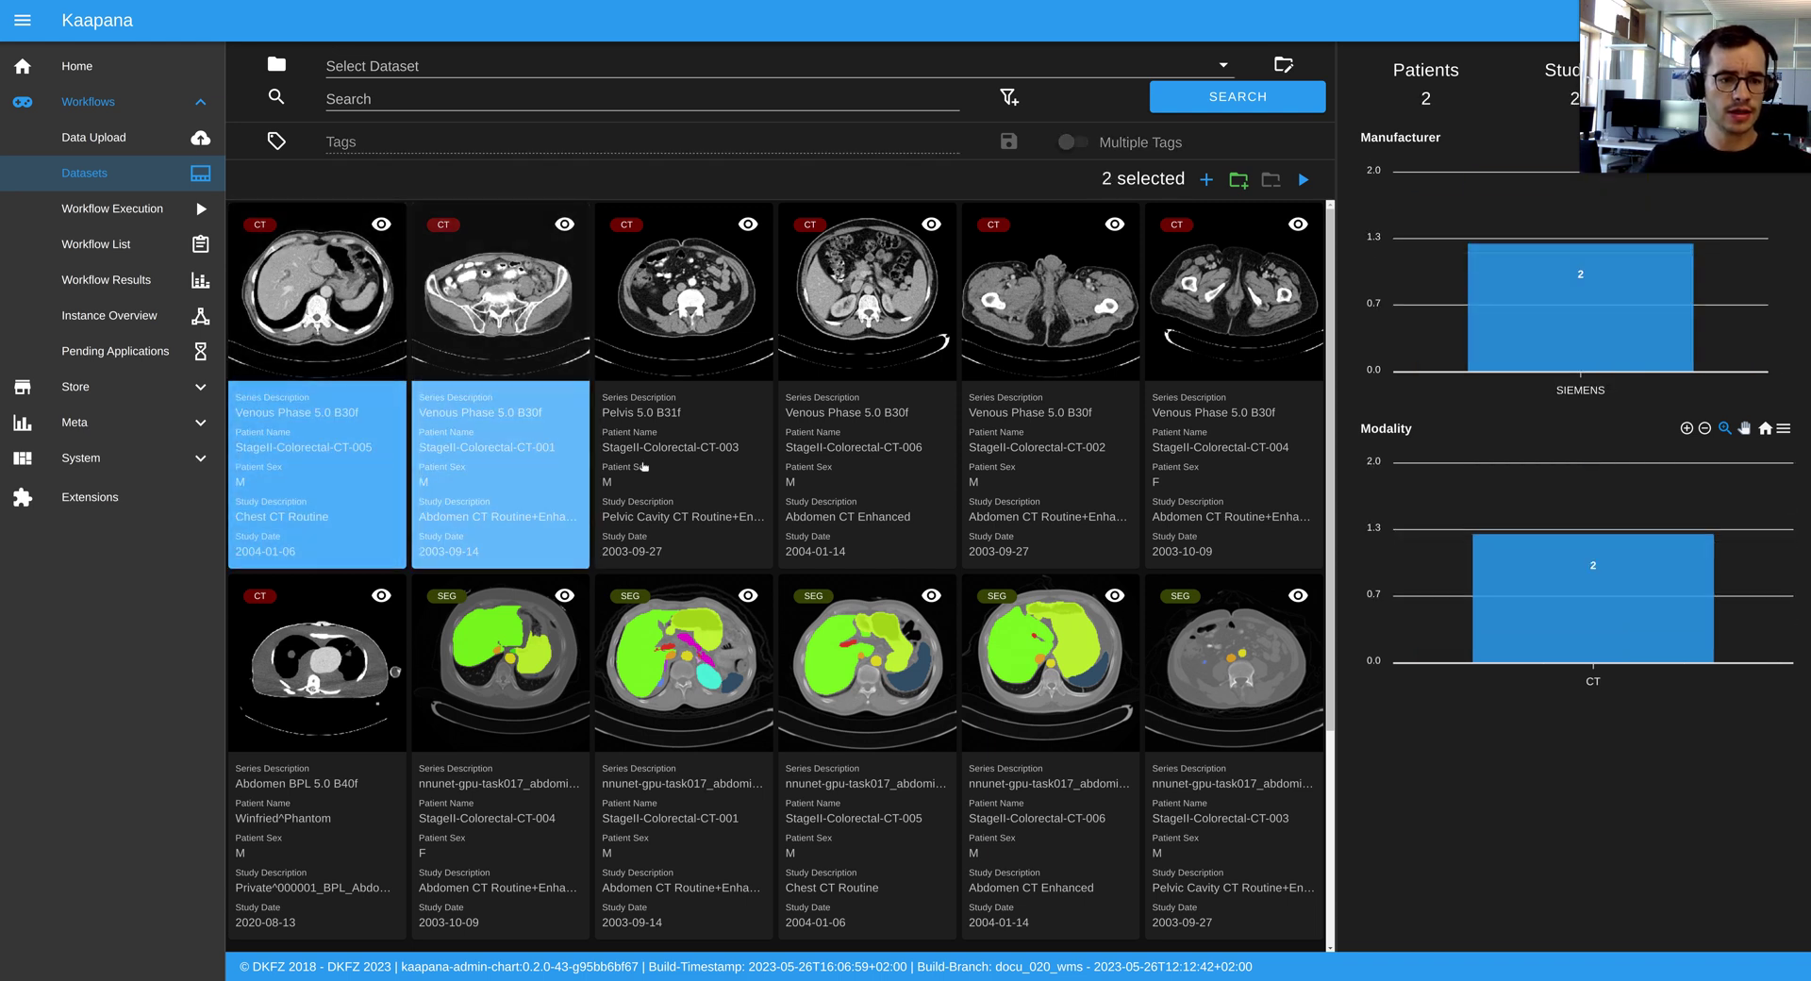
ctrl+click(644, 466)
ctrl+click(834, 472)
ctrl+click(1031, 477)
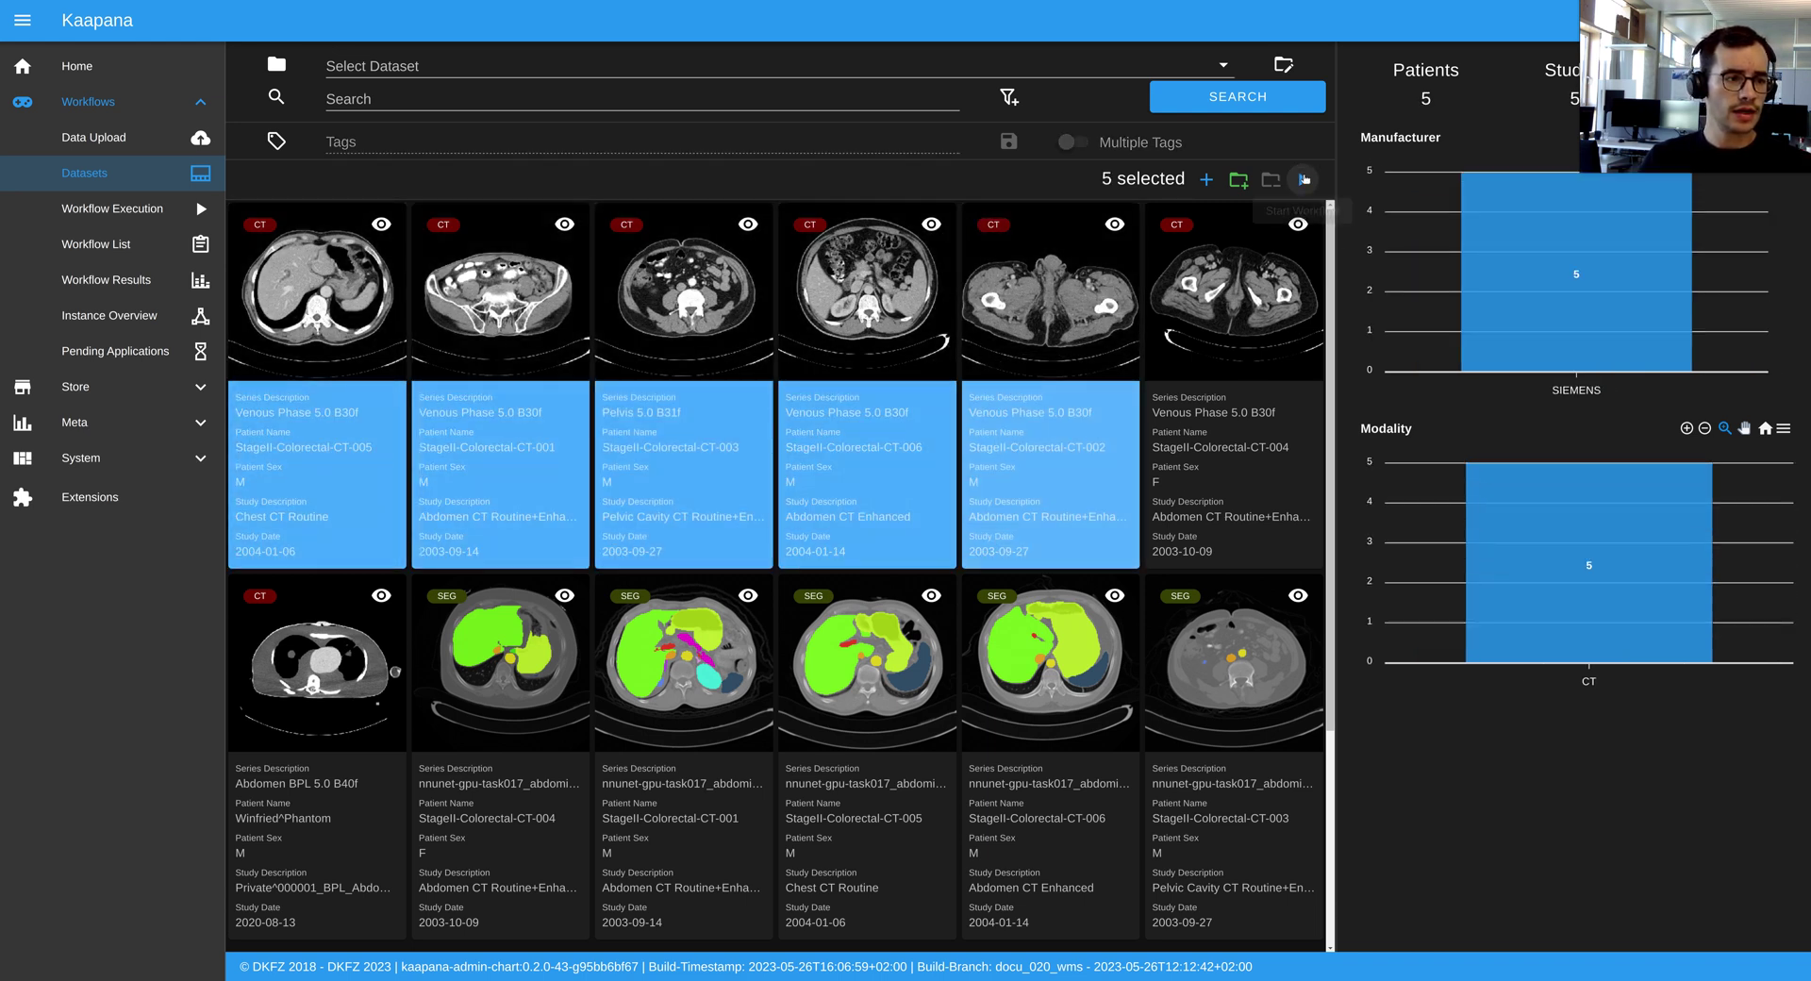
Bring up the workflow execution form for the selected series, choose nnunet-training, and dismiss the form without starting it
click(1305, 180)
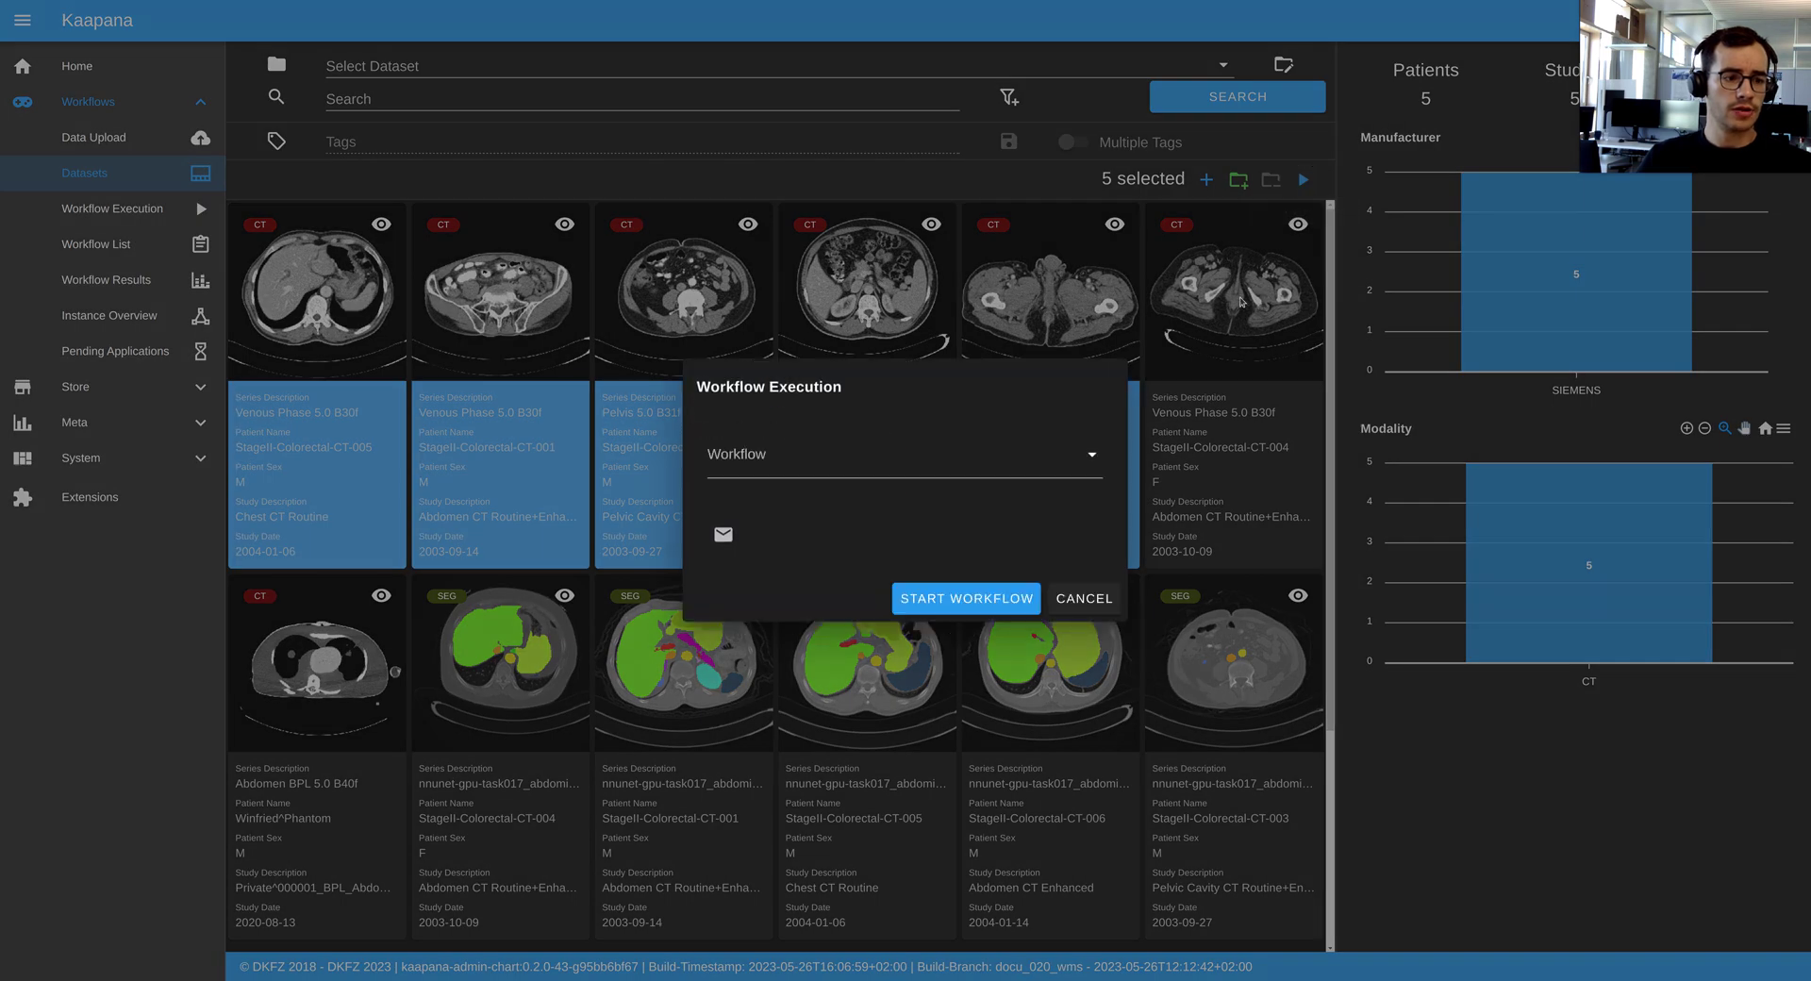
click(896, 456)
scroll(991, 585, down, 2)
click(823, 511)
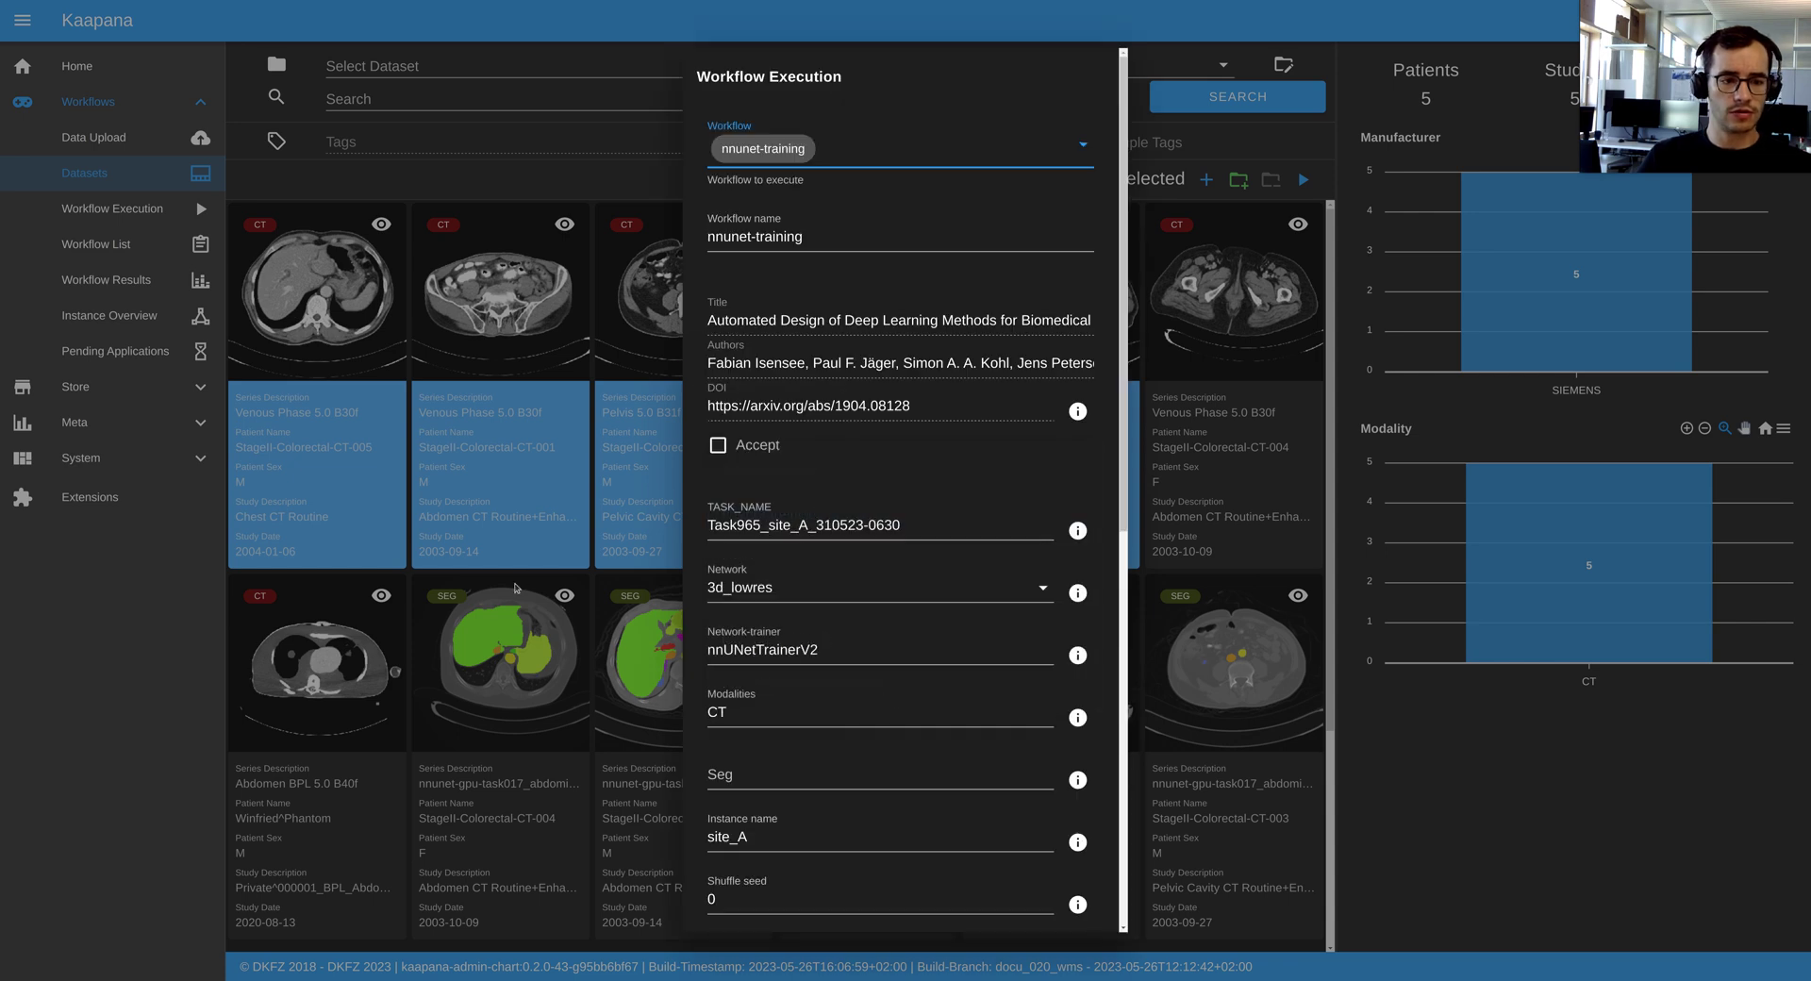
click(520, 540)
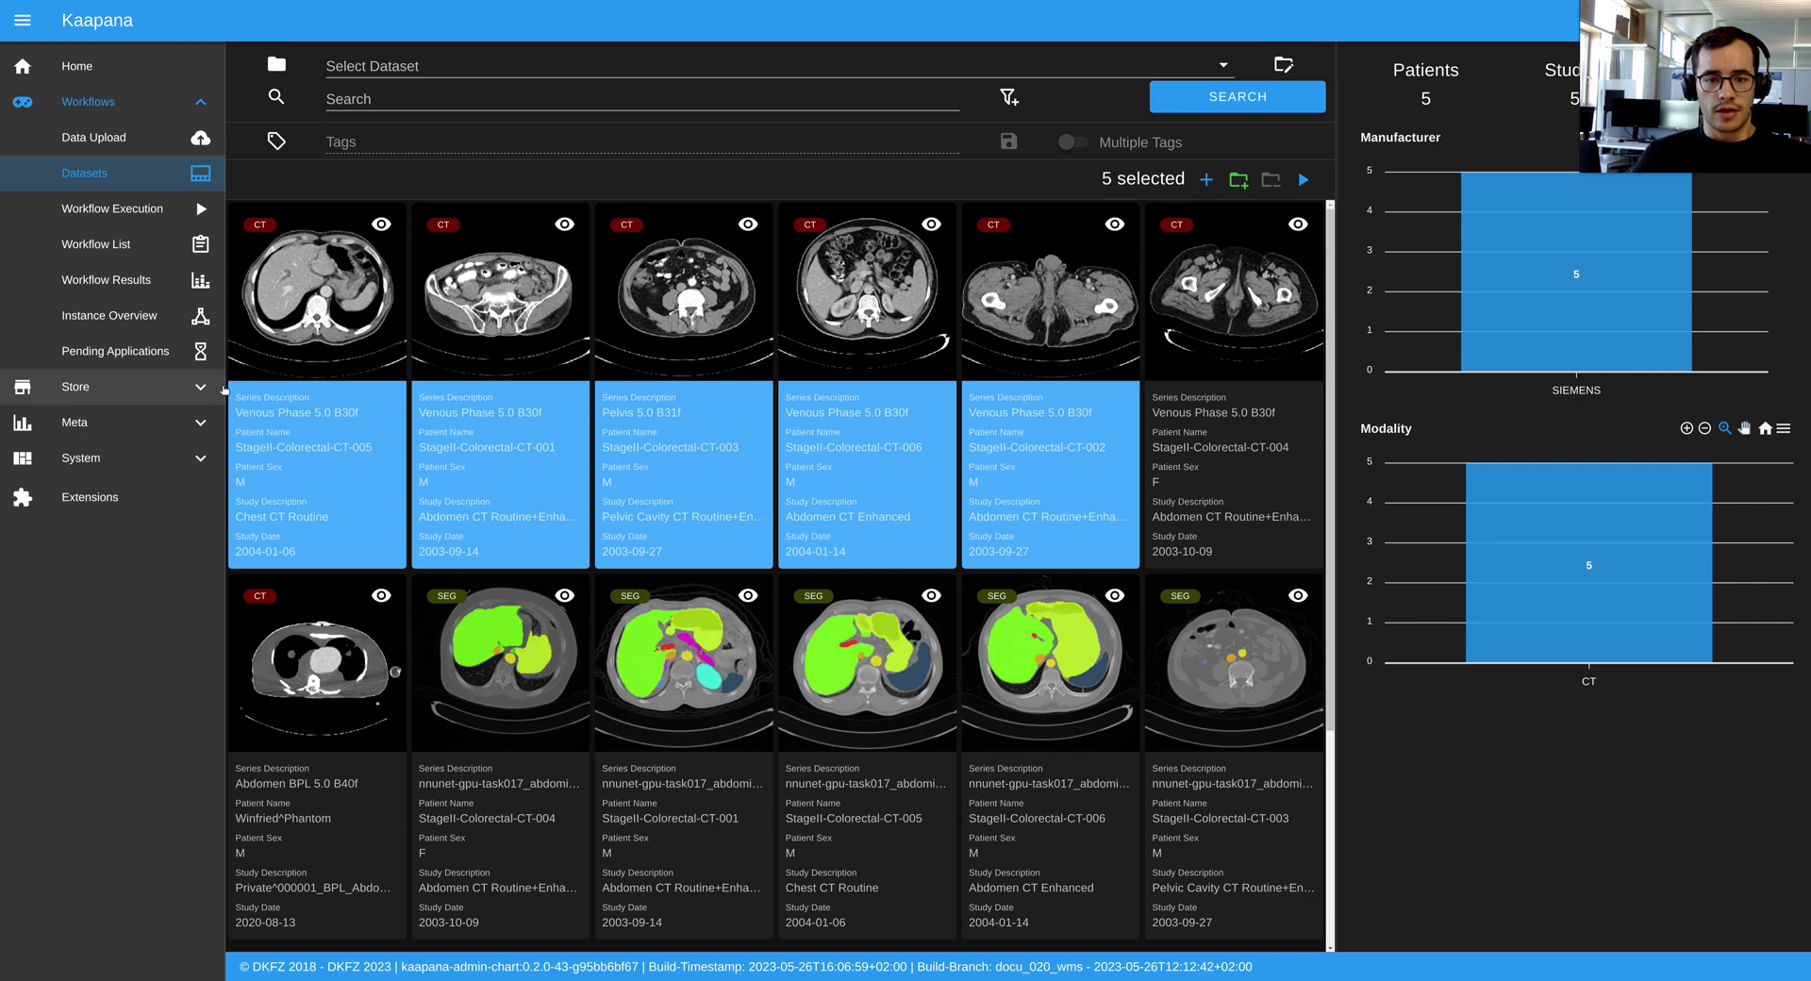
Expand nnunet-training567 in the Workflow List and examine its job's configuration
click(154, 247)
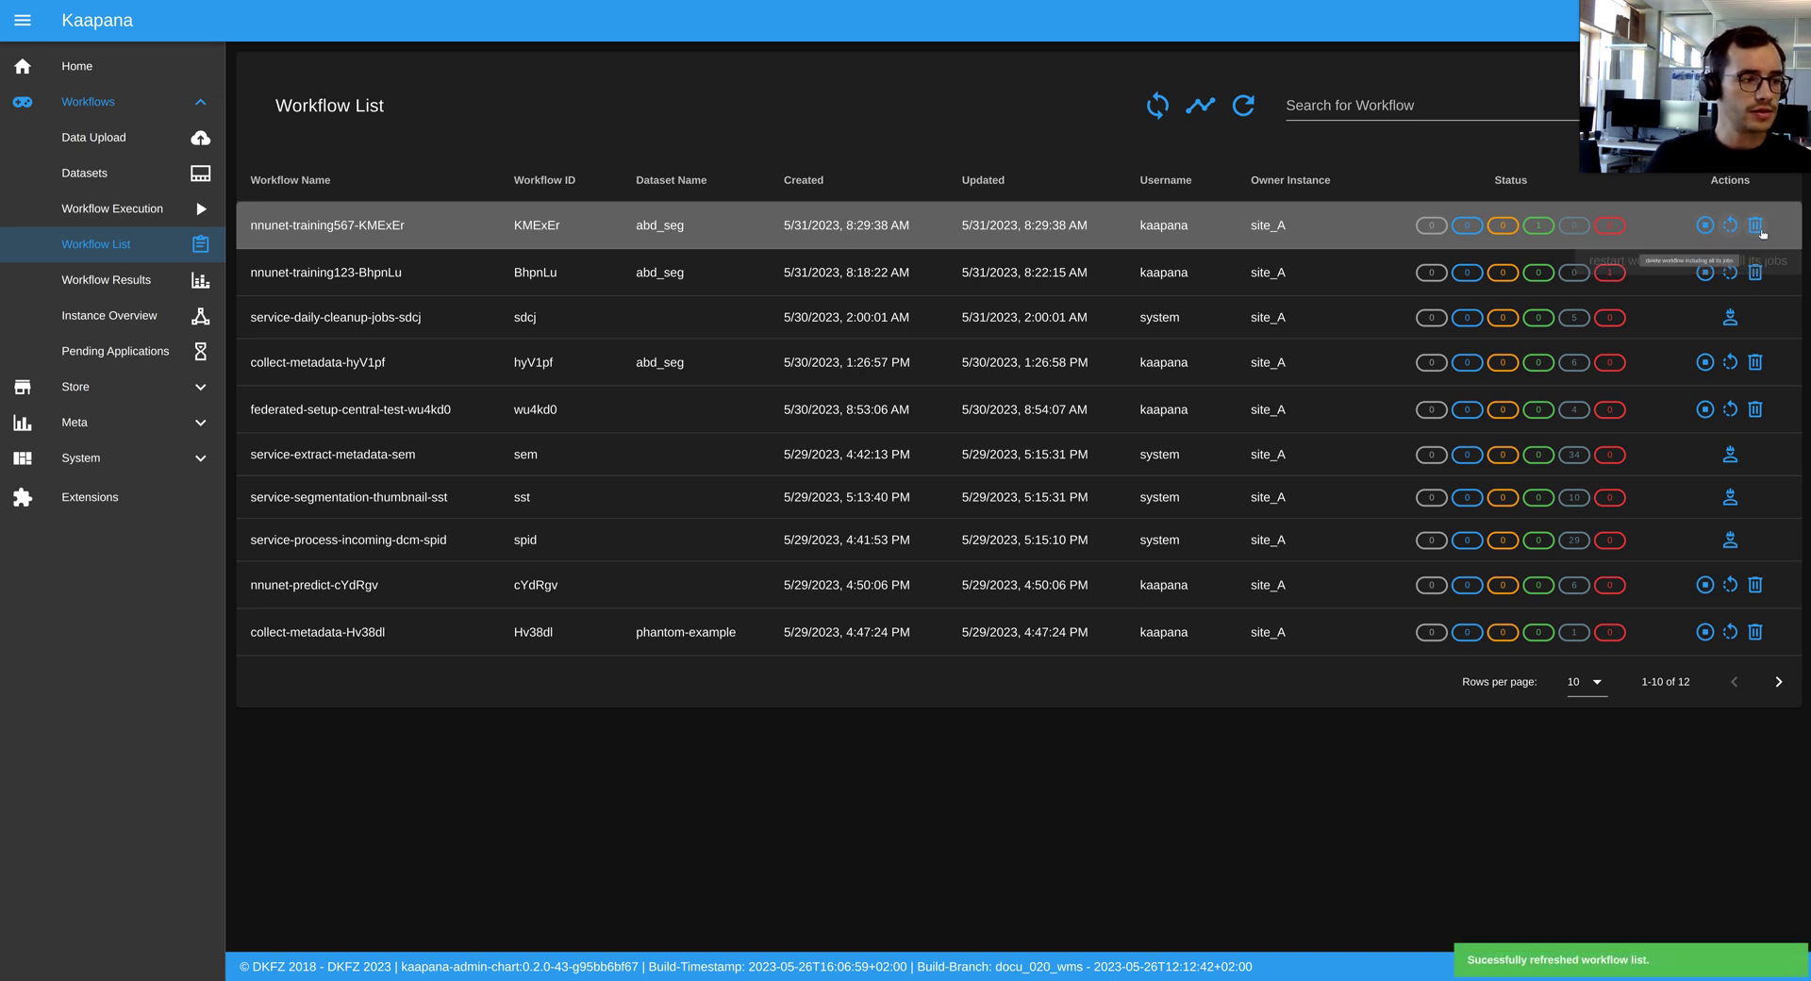
click(465, 234)
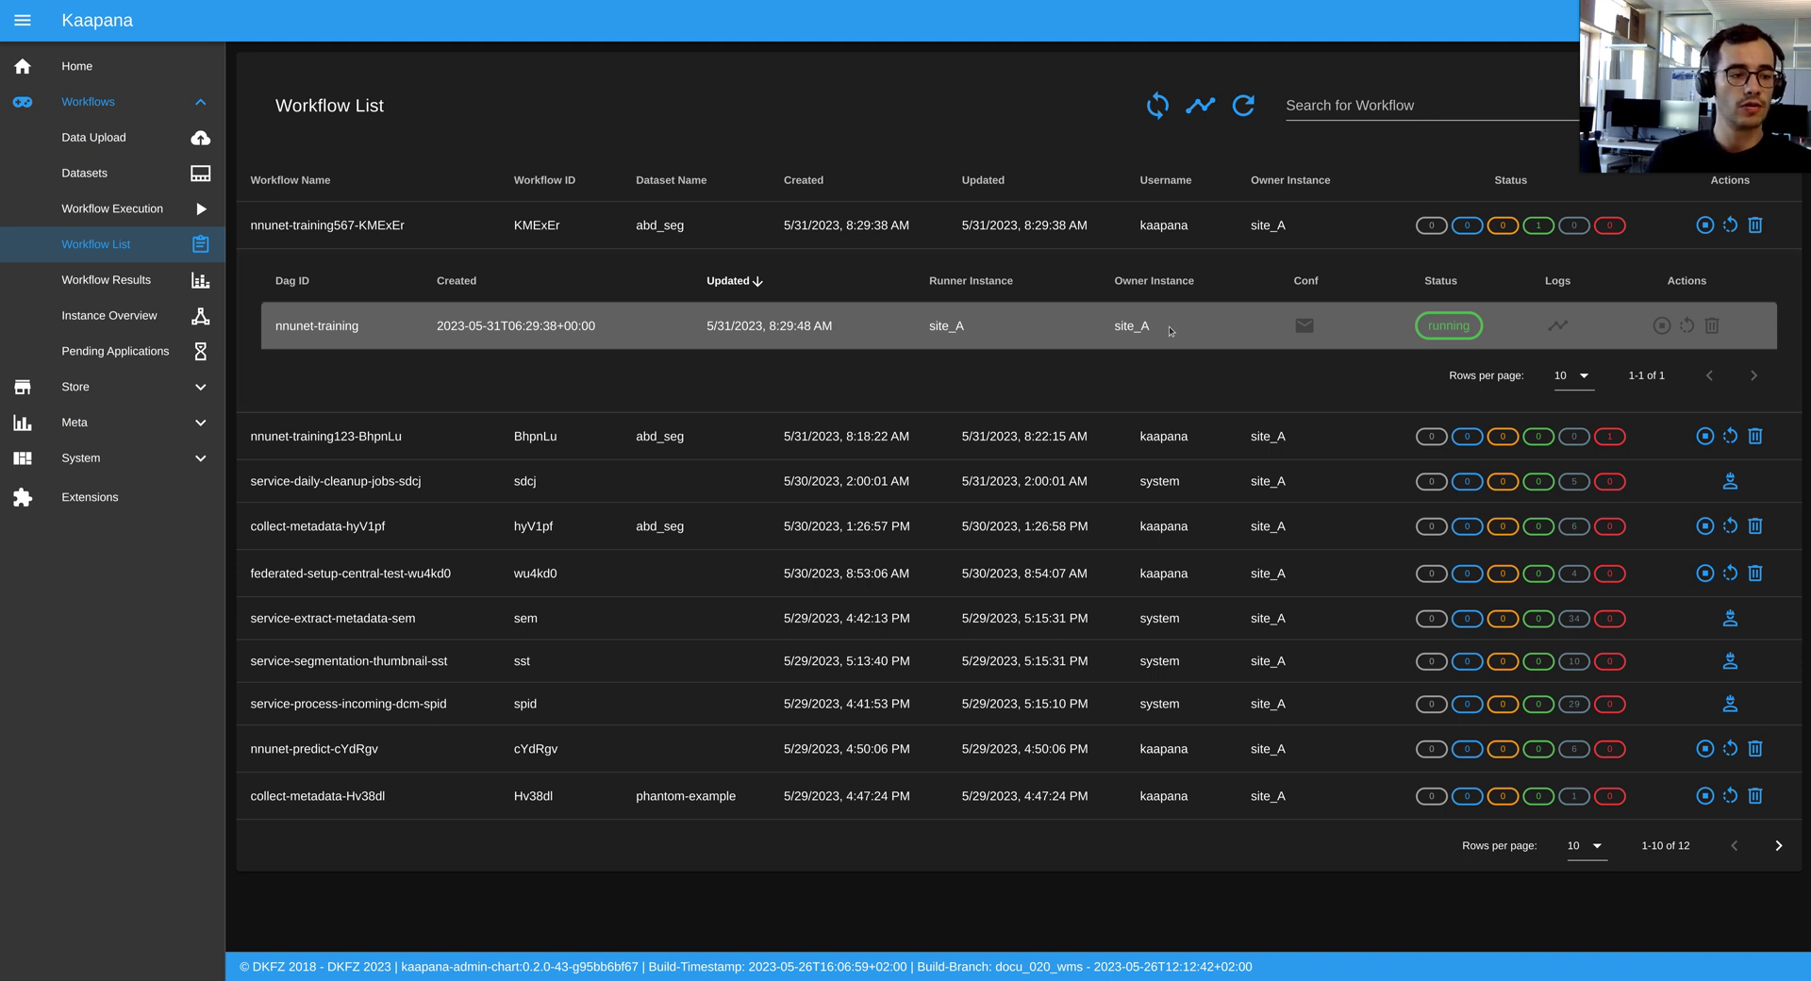
click(1305, 325)
scroll(976, 304, down, 2)
scroll(975, 305, up, 2)
scroll(976, 305, down, 2)
scroll(975, 304, up, 2)
click(1224, 330)
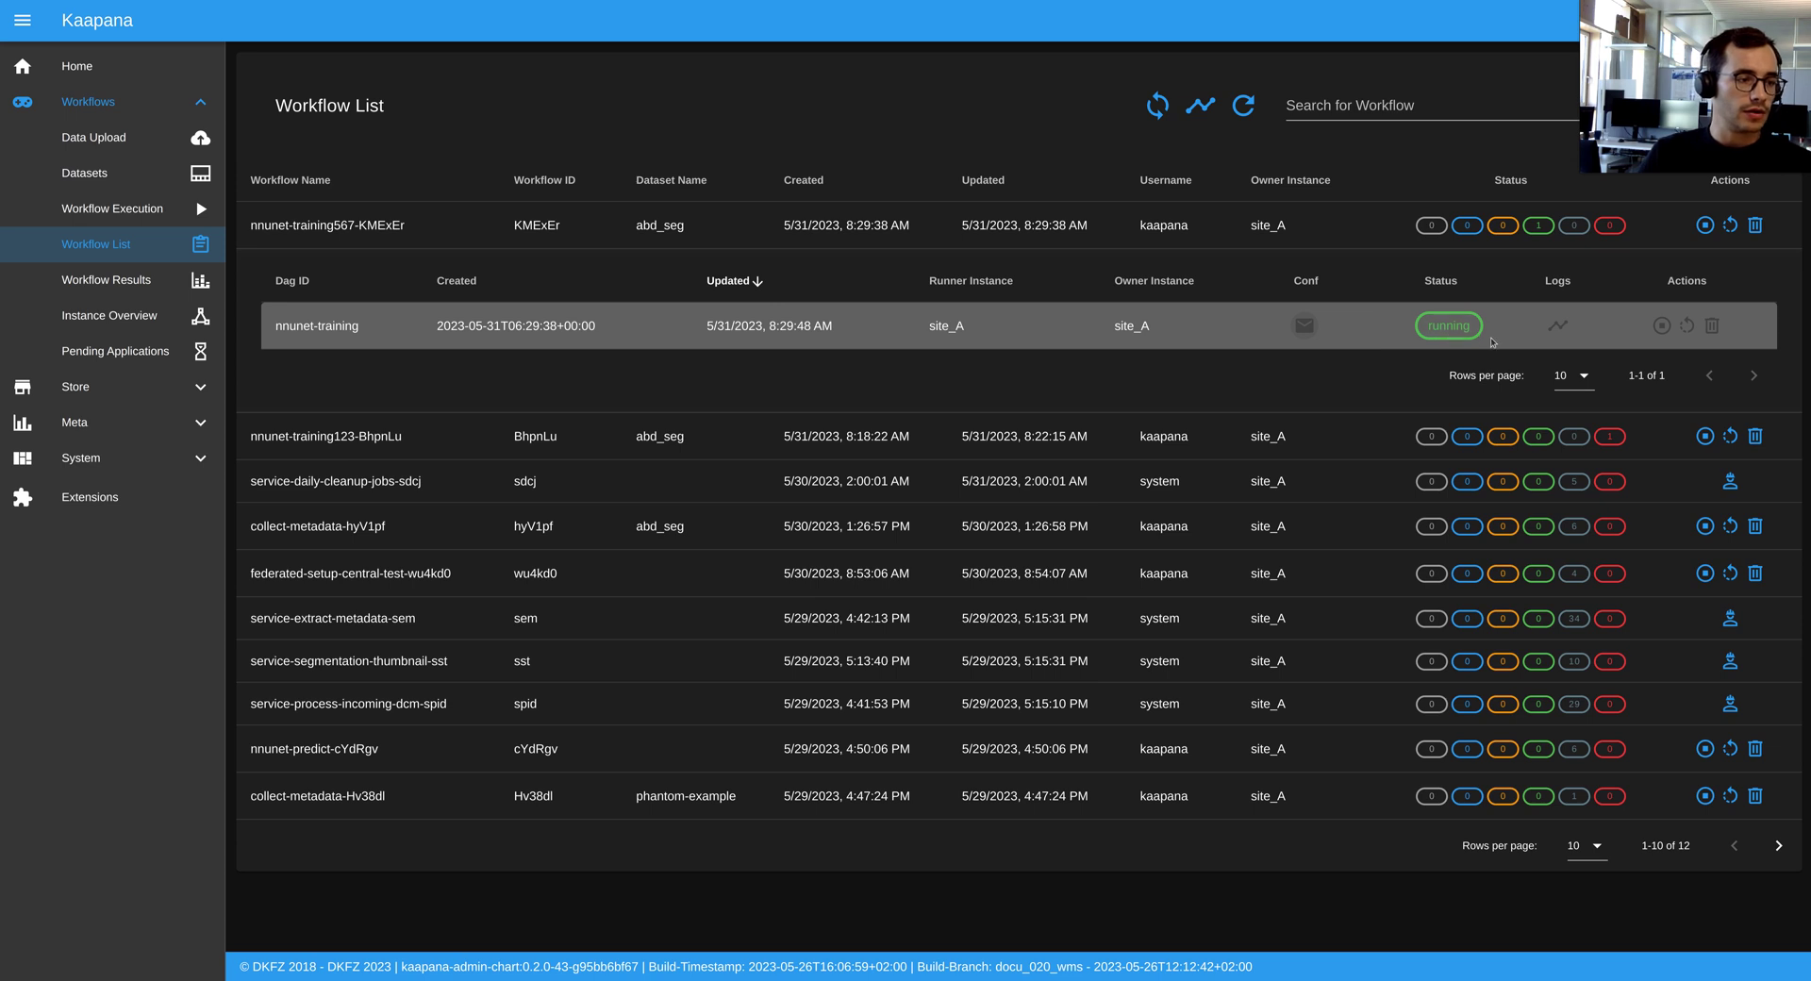
Inspect the nnunet-training job's run details in Airflow, and return to Kaapana's Workflow List
click(1558, 327)
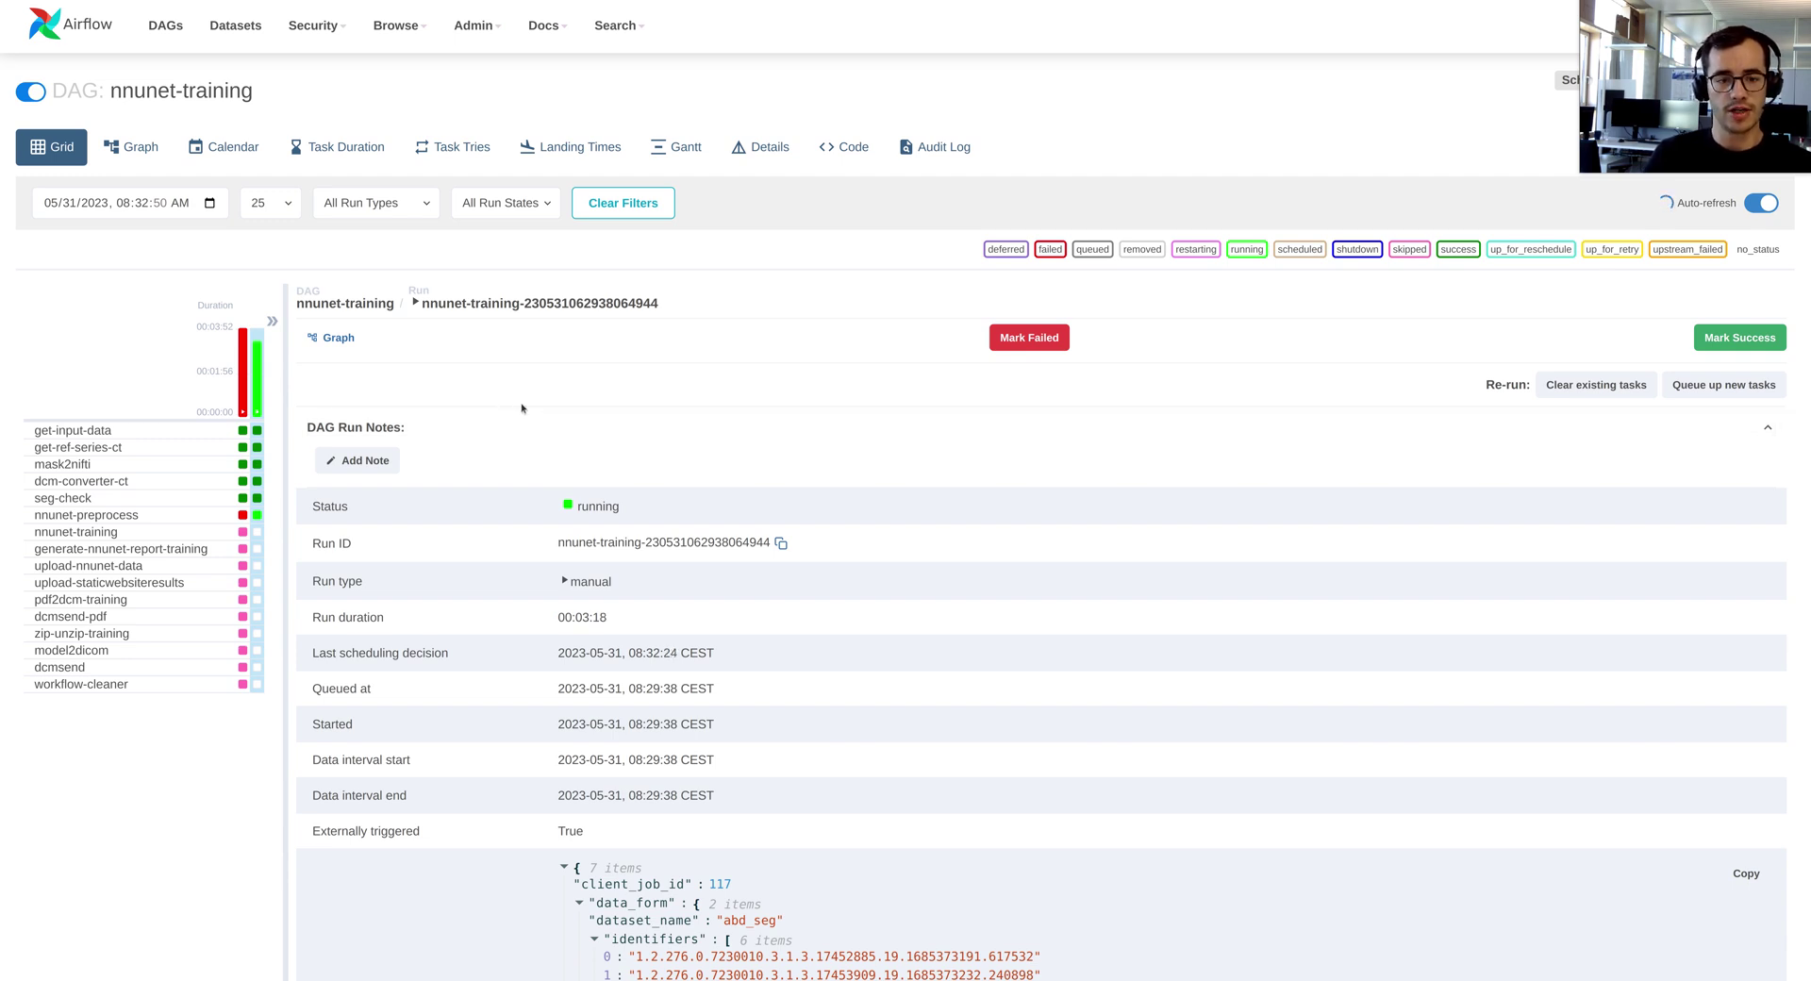
scroll(532, 454, down, 5)
scroll(808, 558, up, 5)
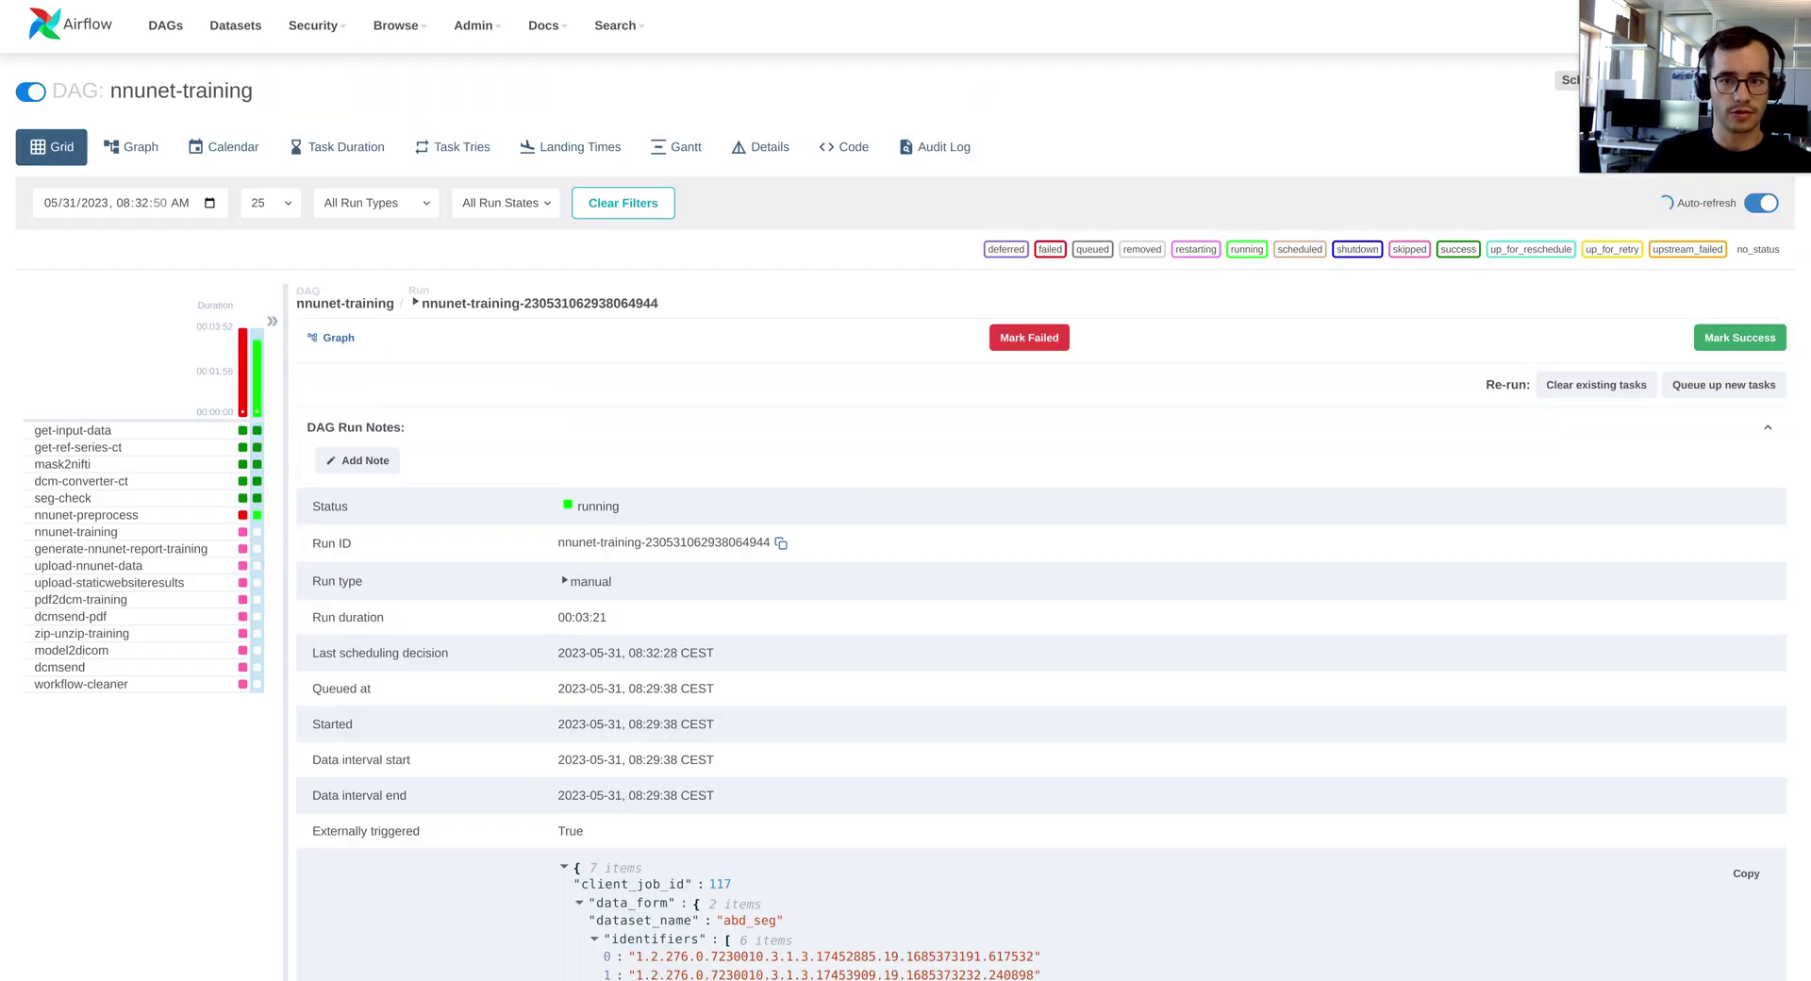
click(75, 0)
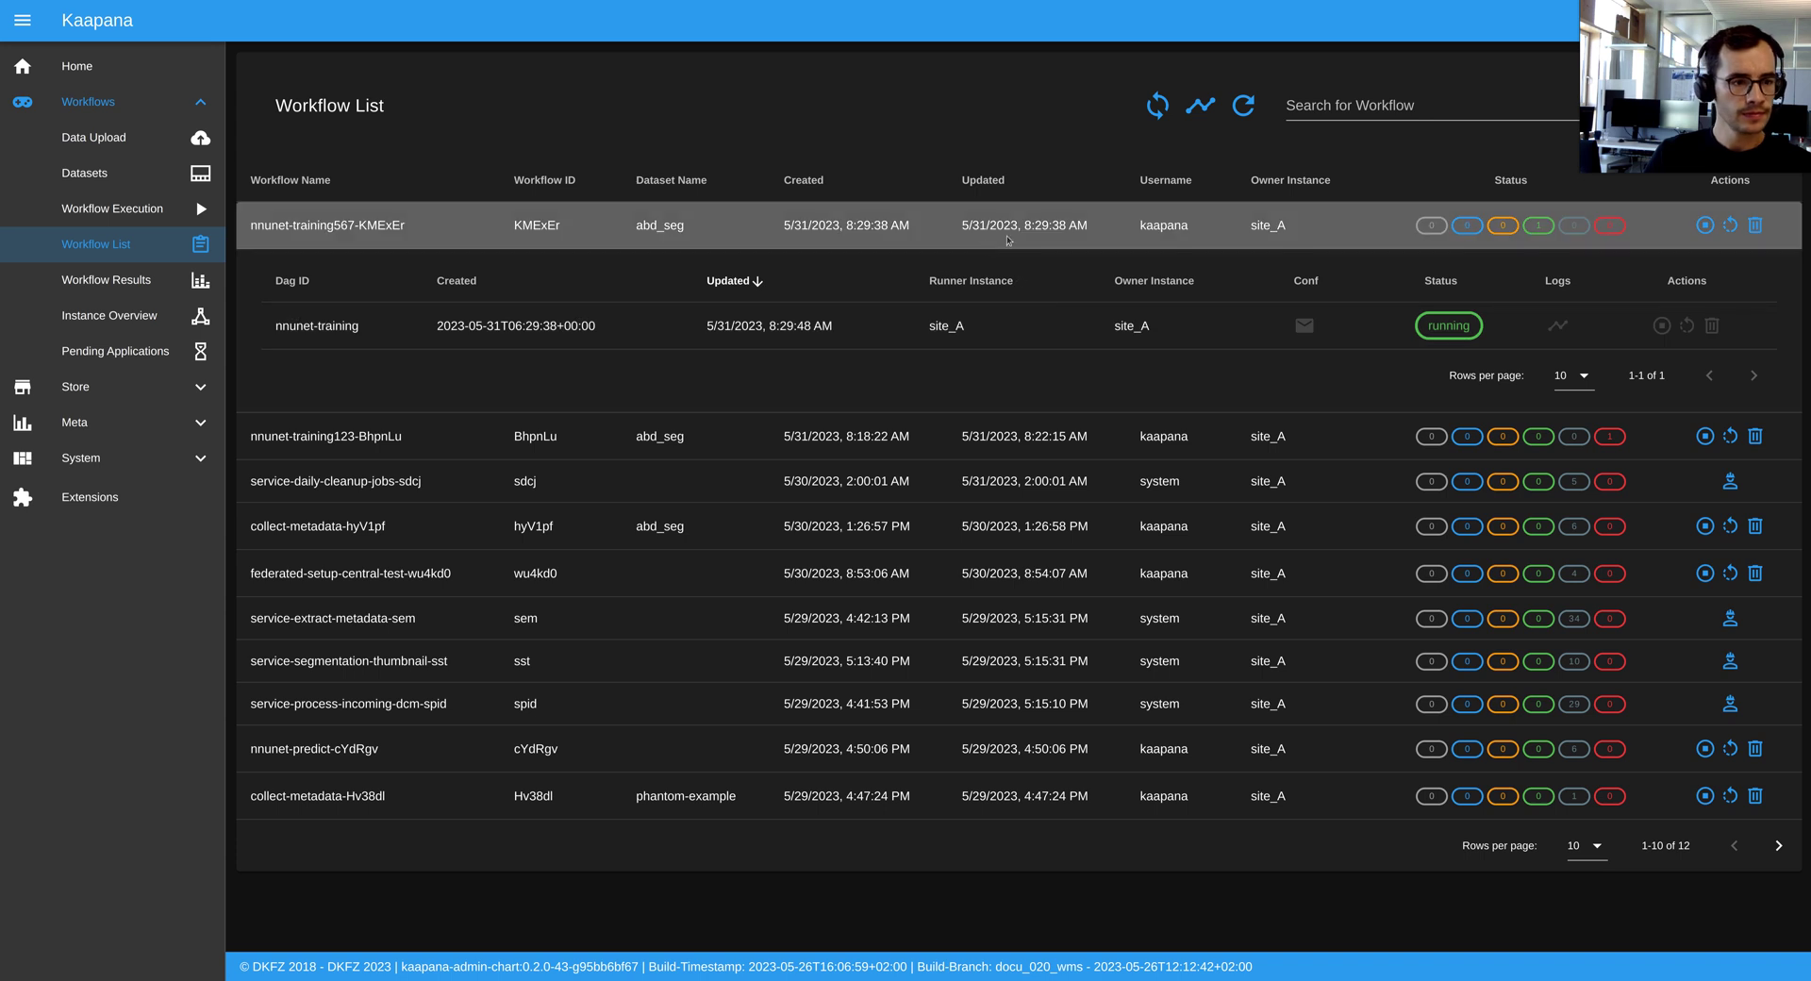
Collapse the nnunet-training567 details, abort that workflow, and refresh the workflow list
click(1101, 236)
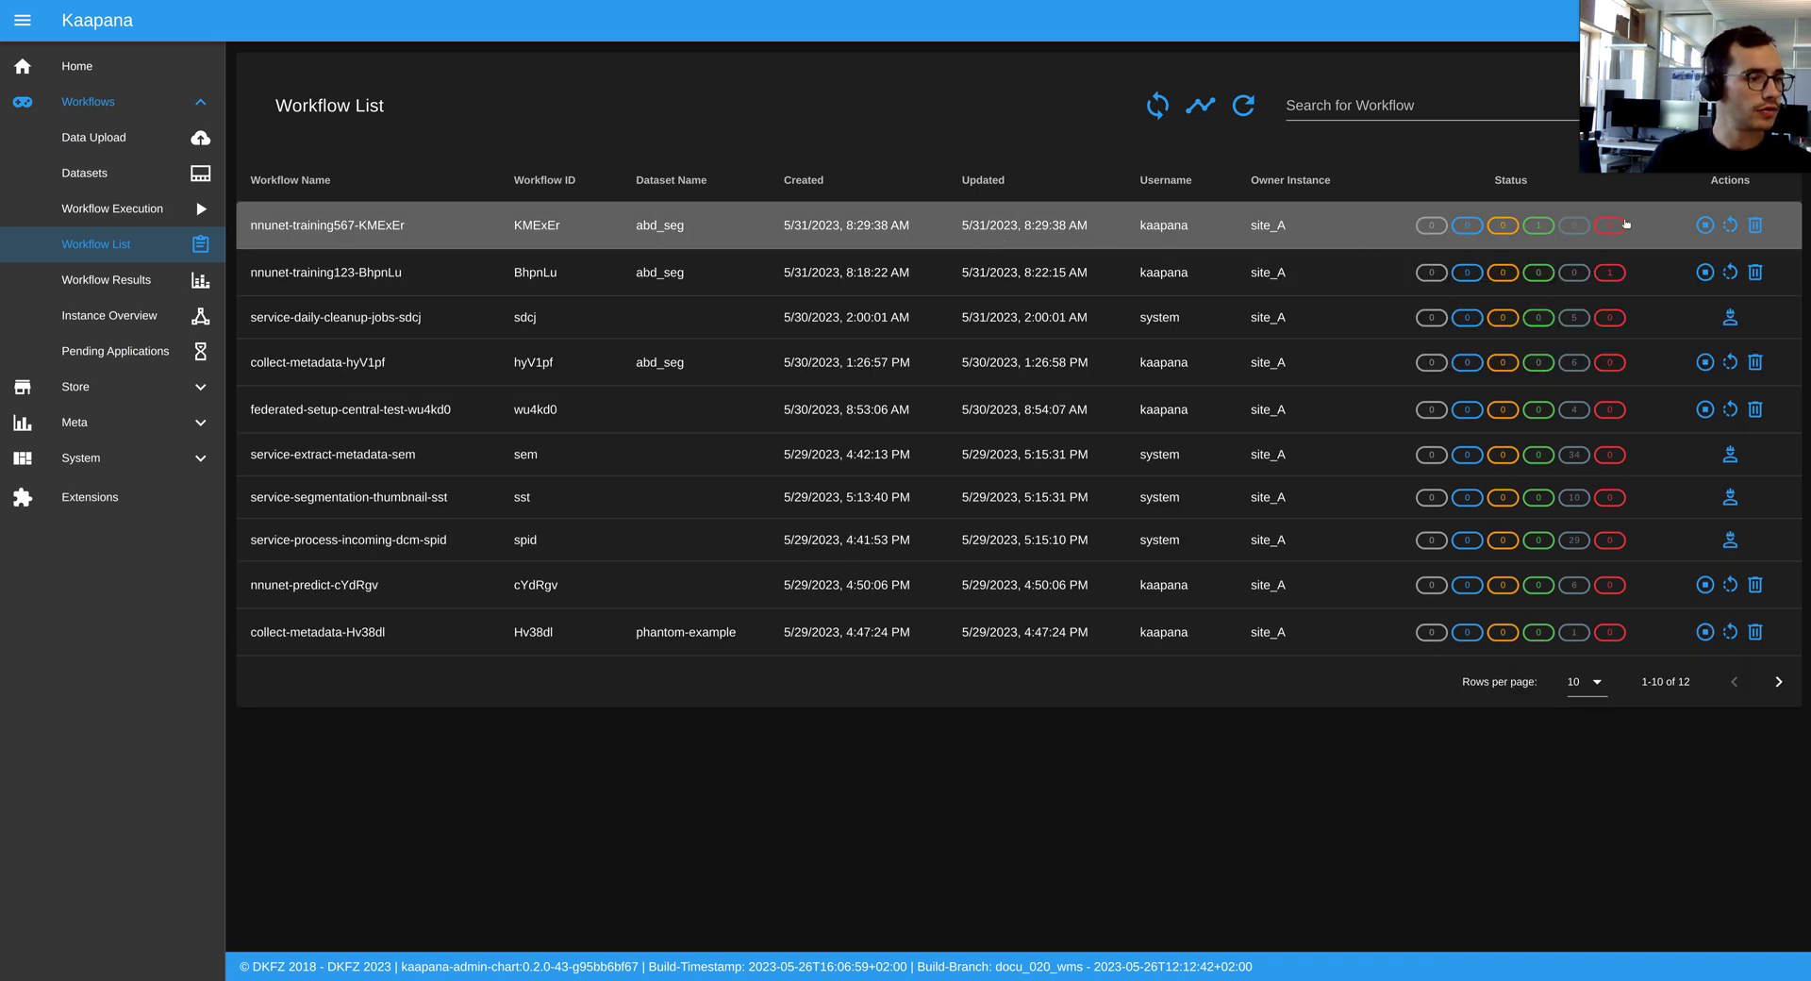
click(1706, 225)
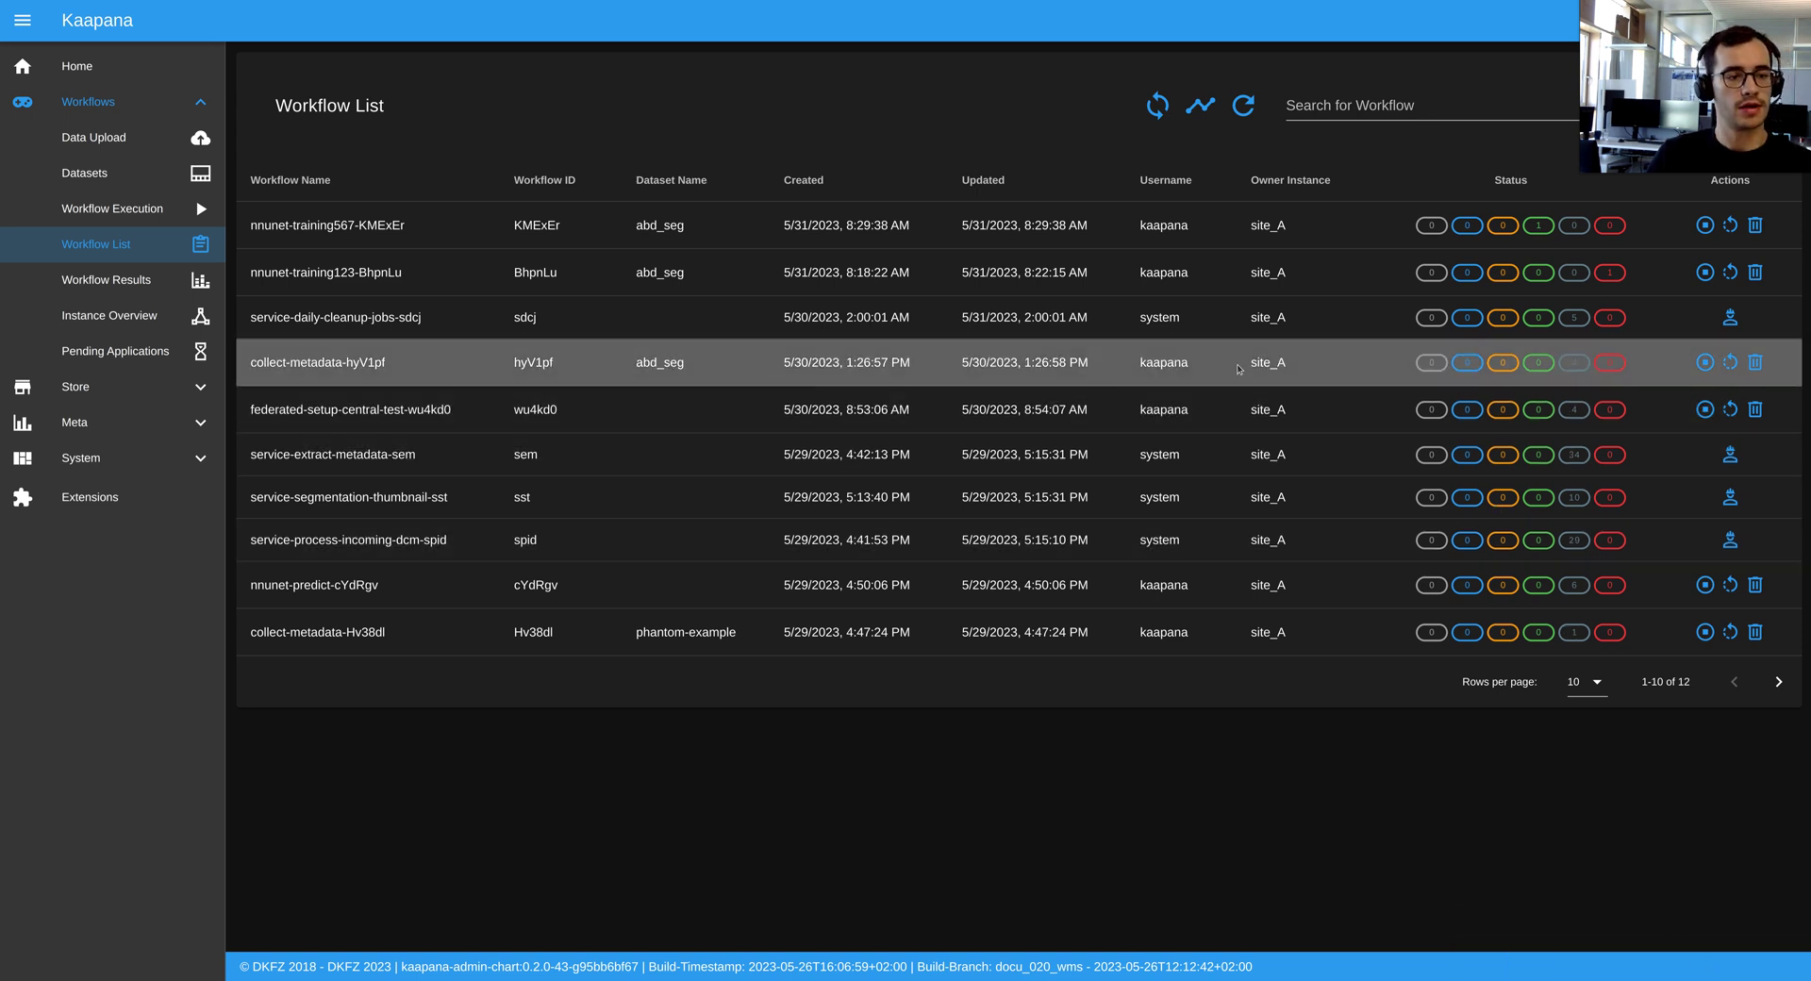
click(1252, 111)
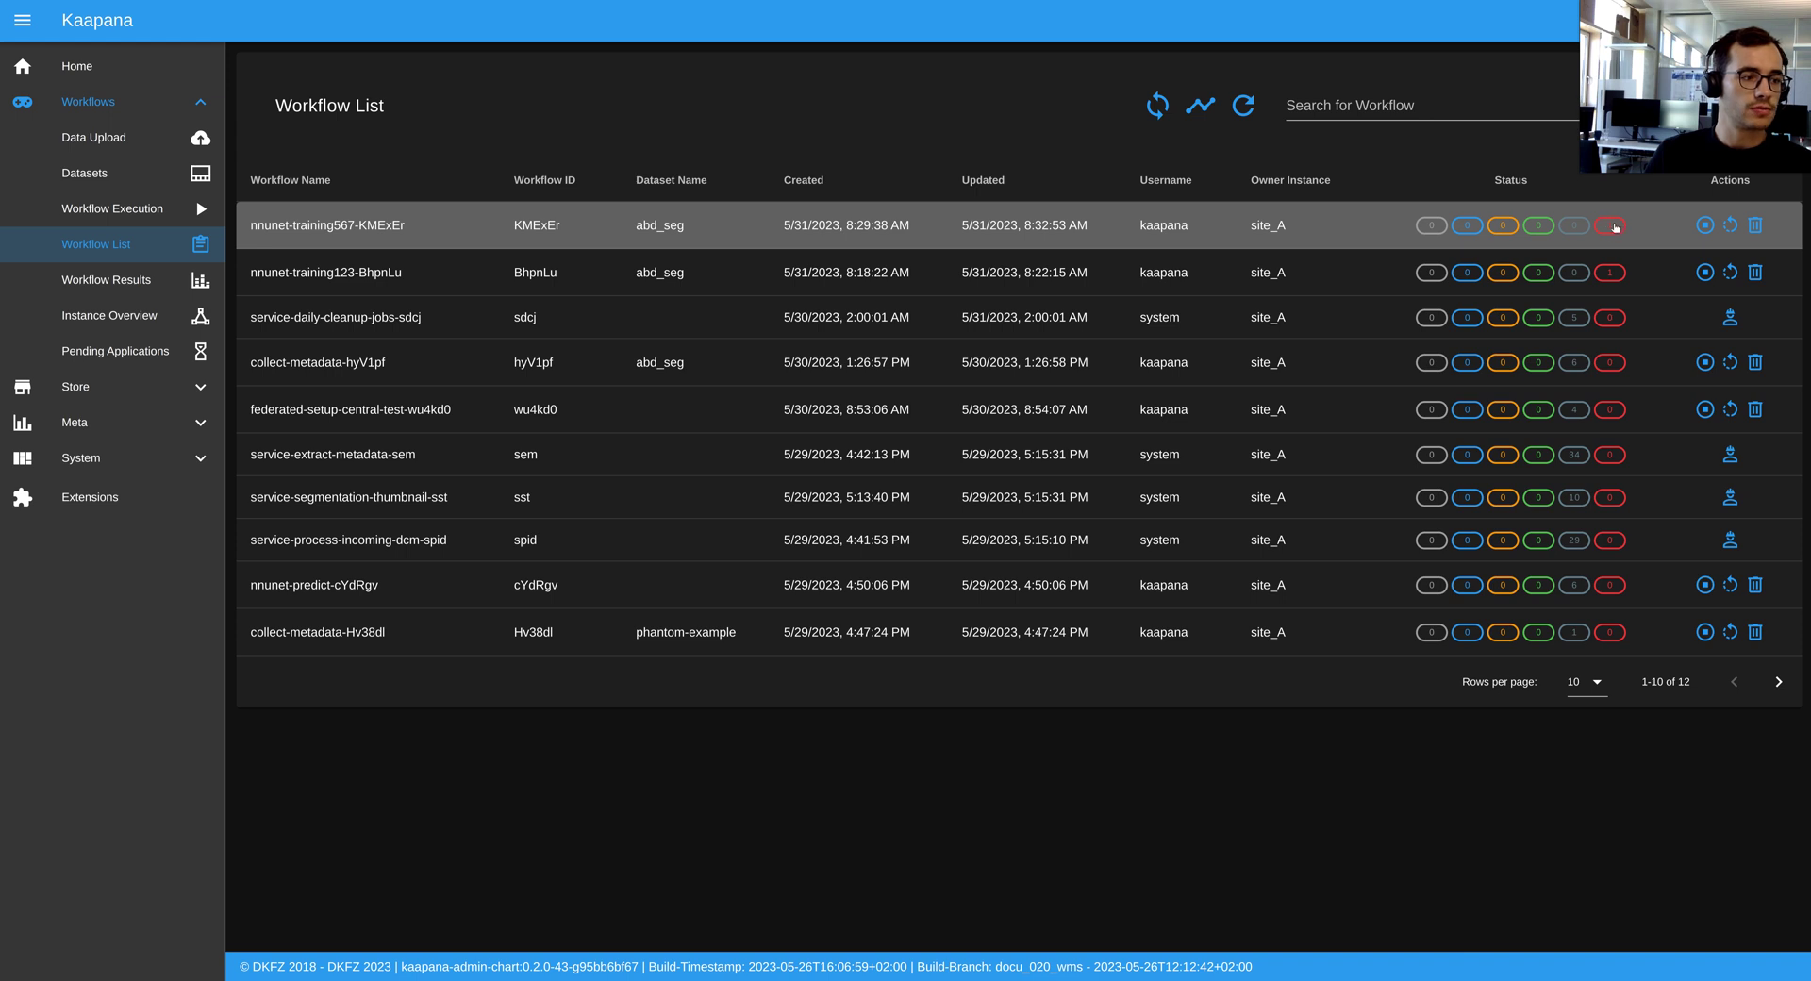
Expand the aborted nnunet-training567 workflow and read through the Airflow log of its failed operator
click(1216, 234)
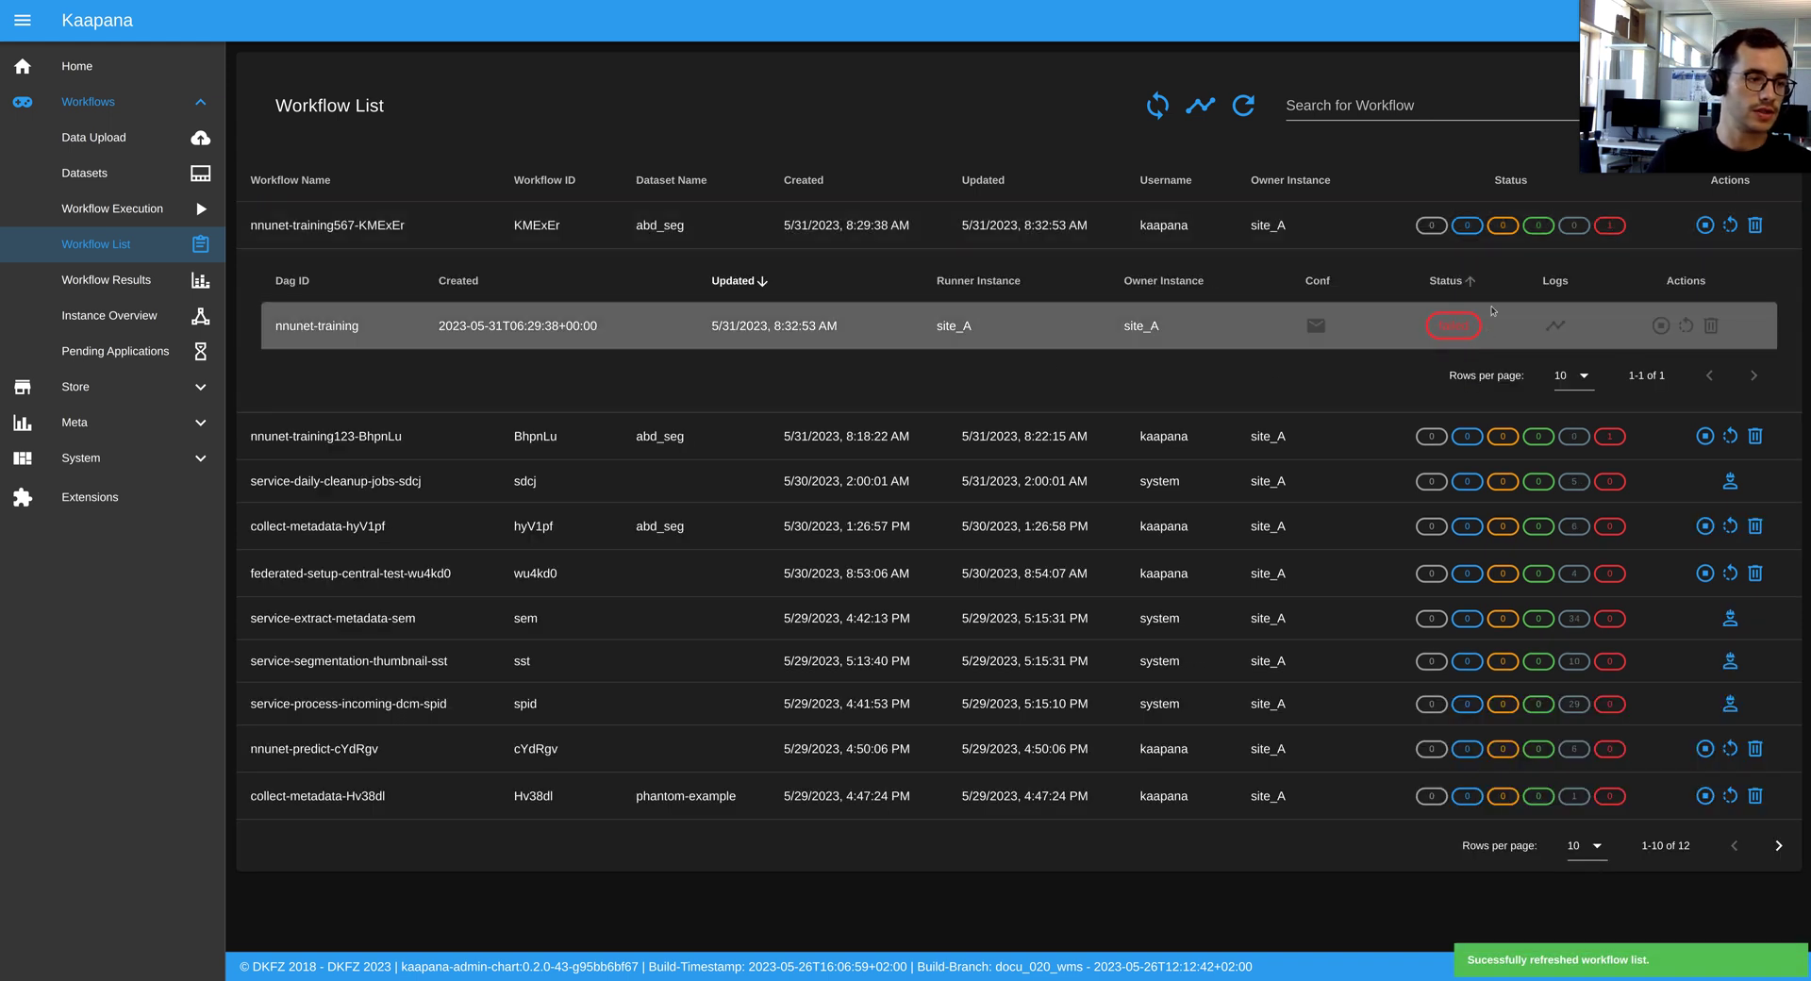
click(1317, 235)
click(1321, 234)
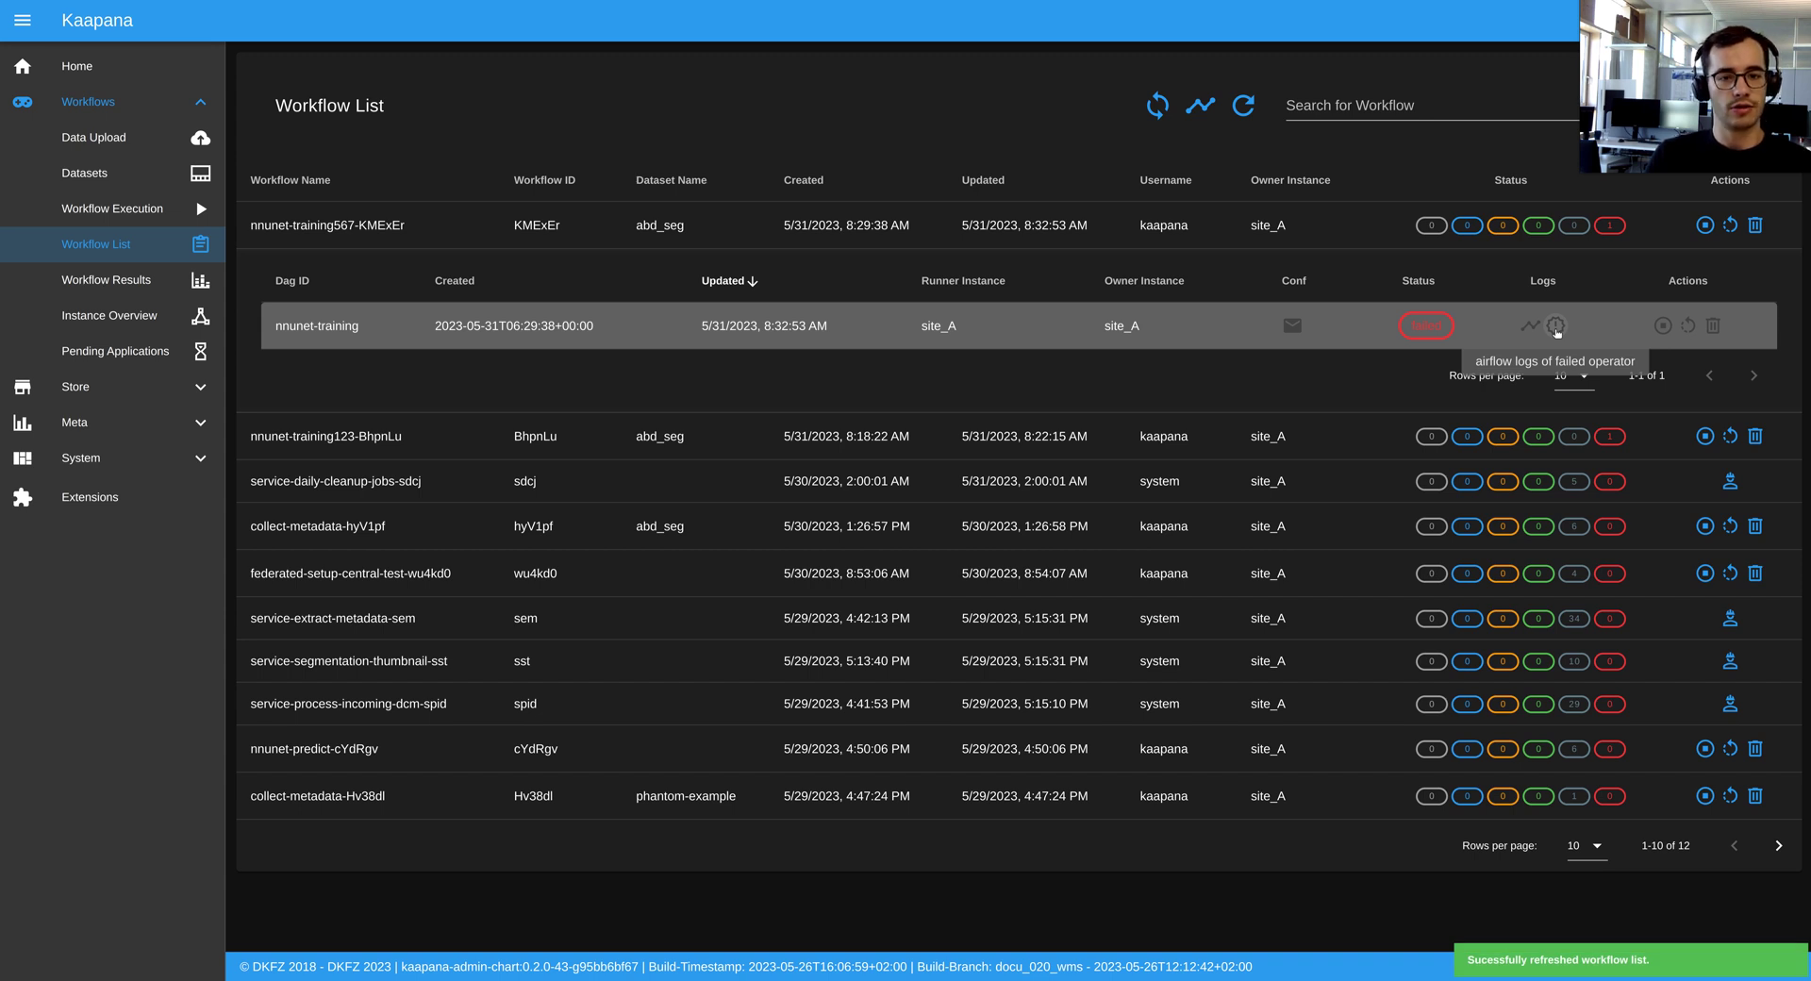
click(1557, 326)
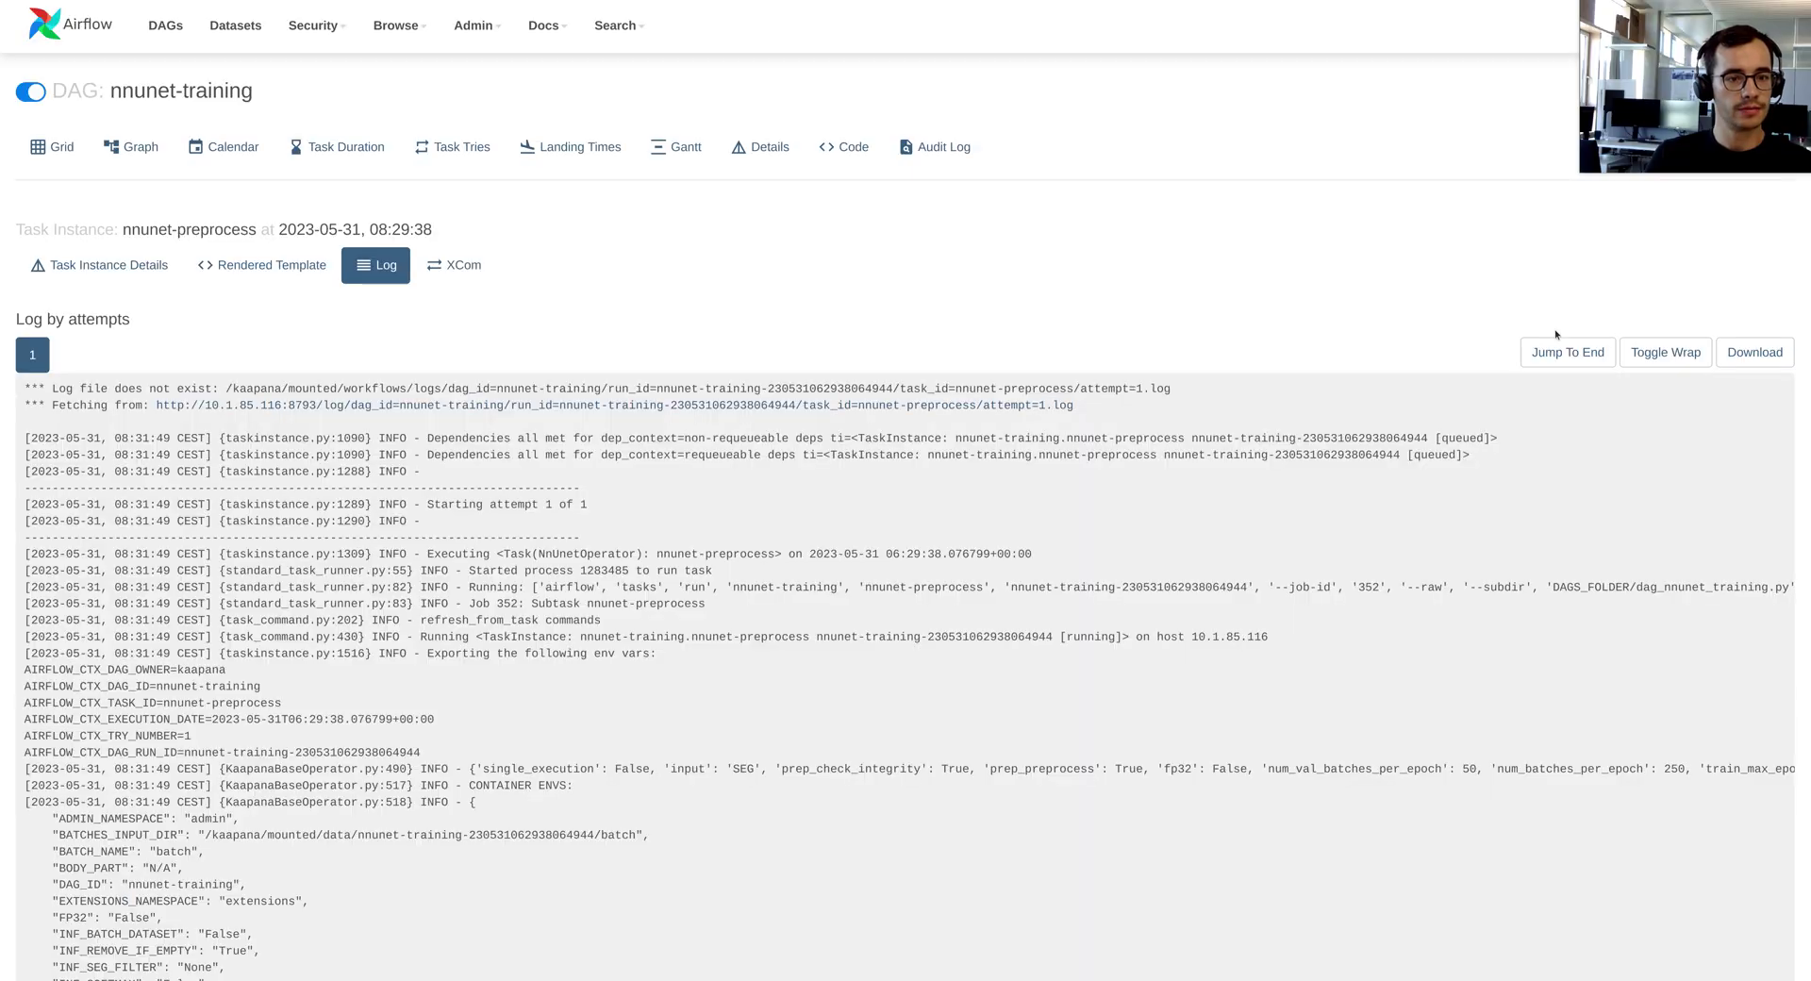
scroll(601, 599, down, 20)
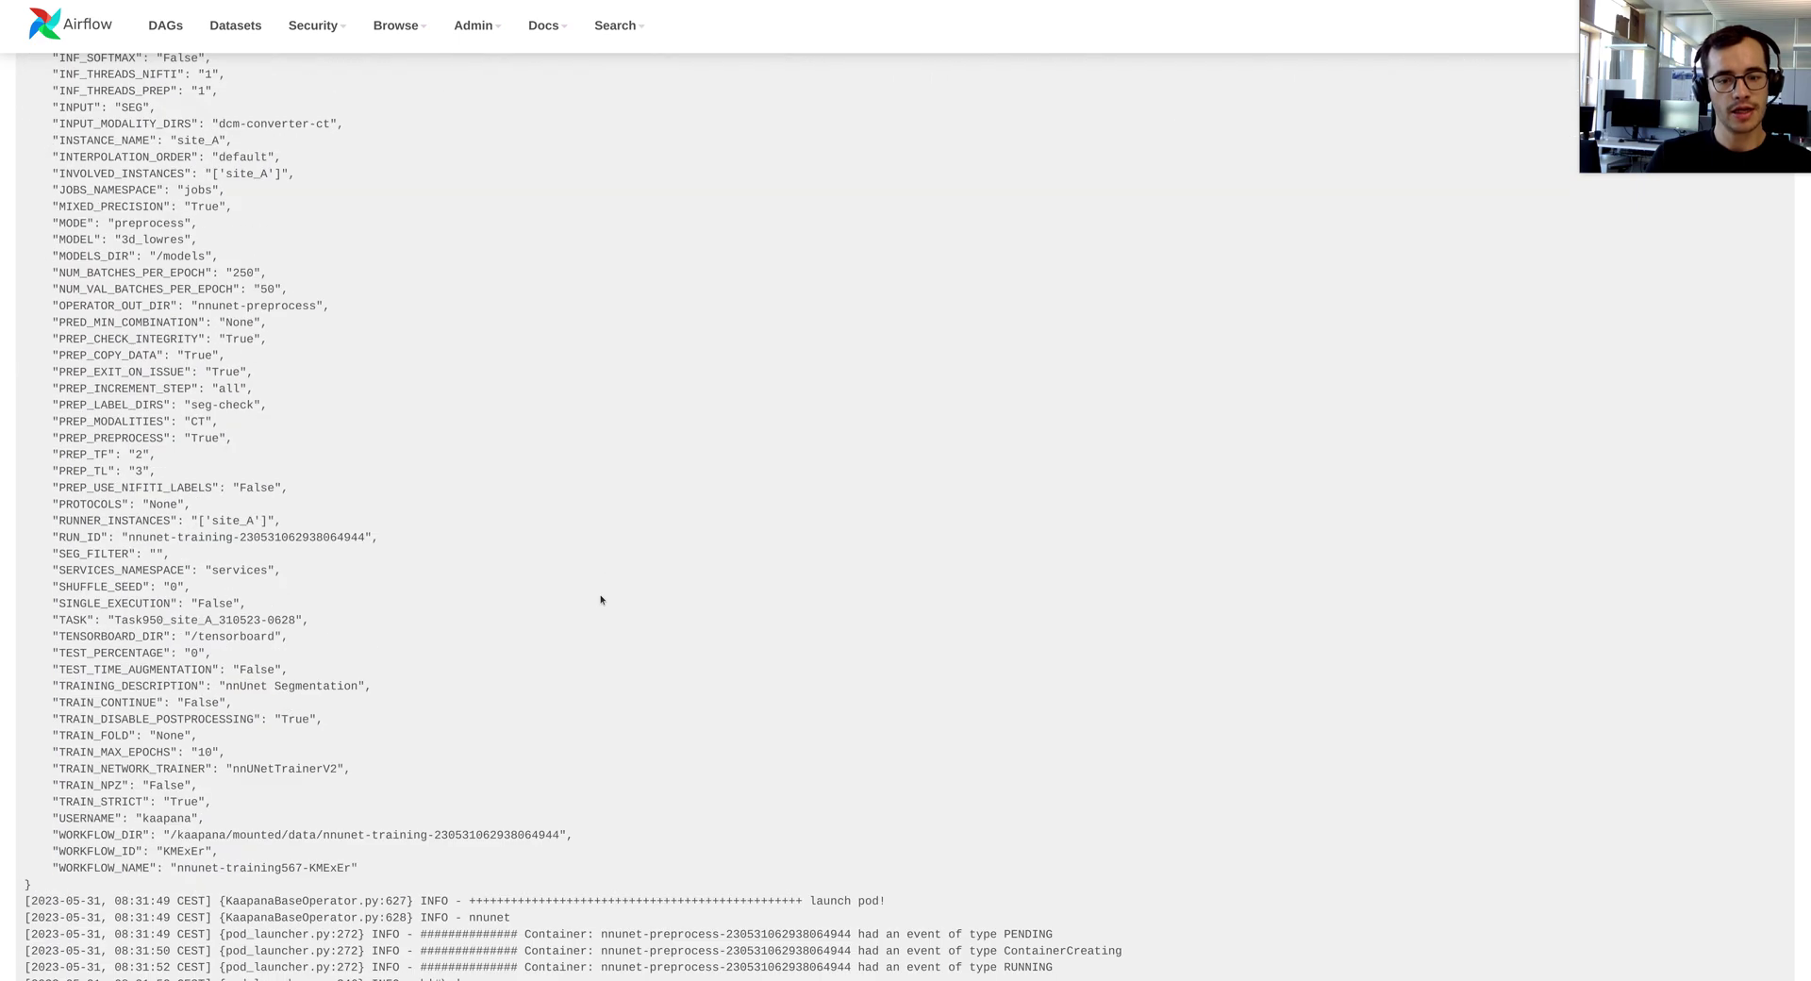
Review the rest of the nnunet-preprocess log, and return to Kaapana's Workflow List with the nnunet-training567 details collapsed
scroll(600, 597, down, 9)
scroll(601, 599, up, 17)
scroll(601, 599, up, 15)
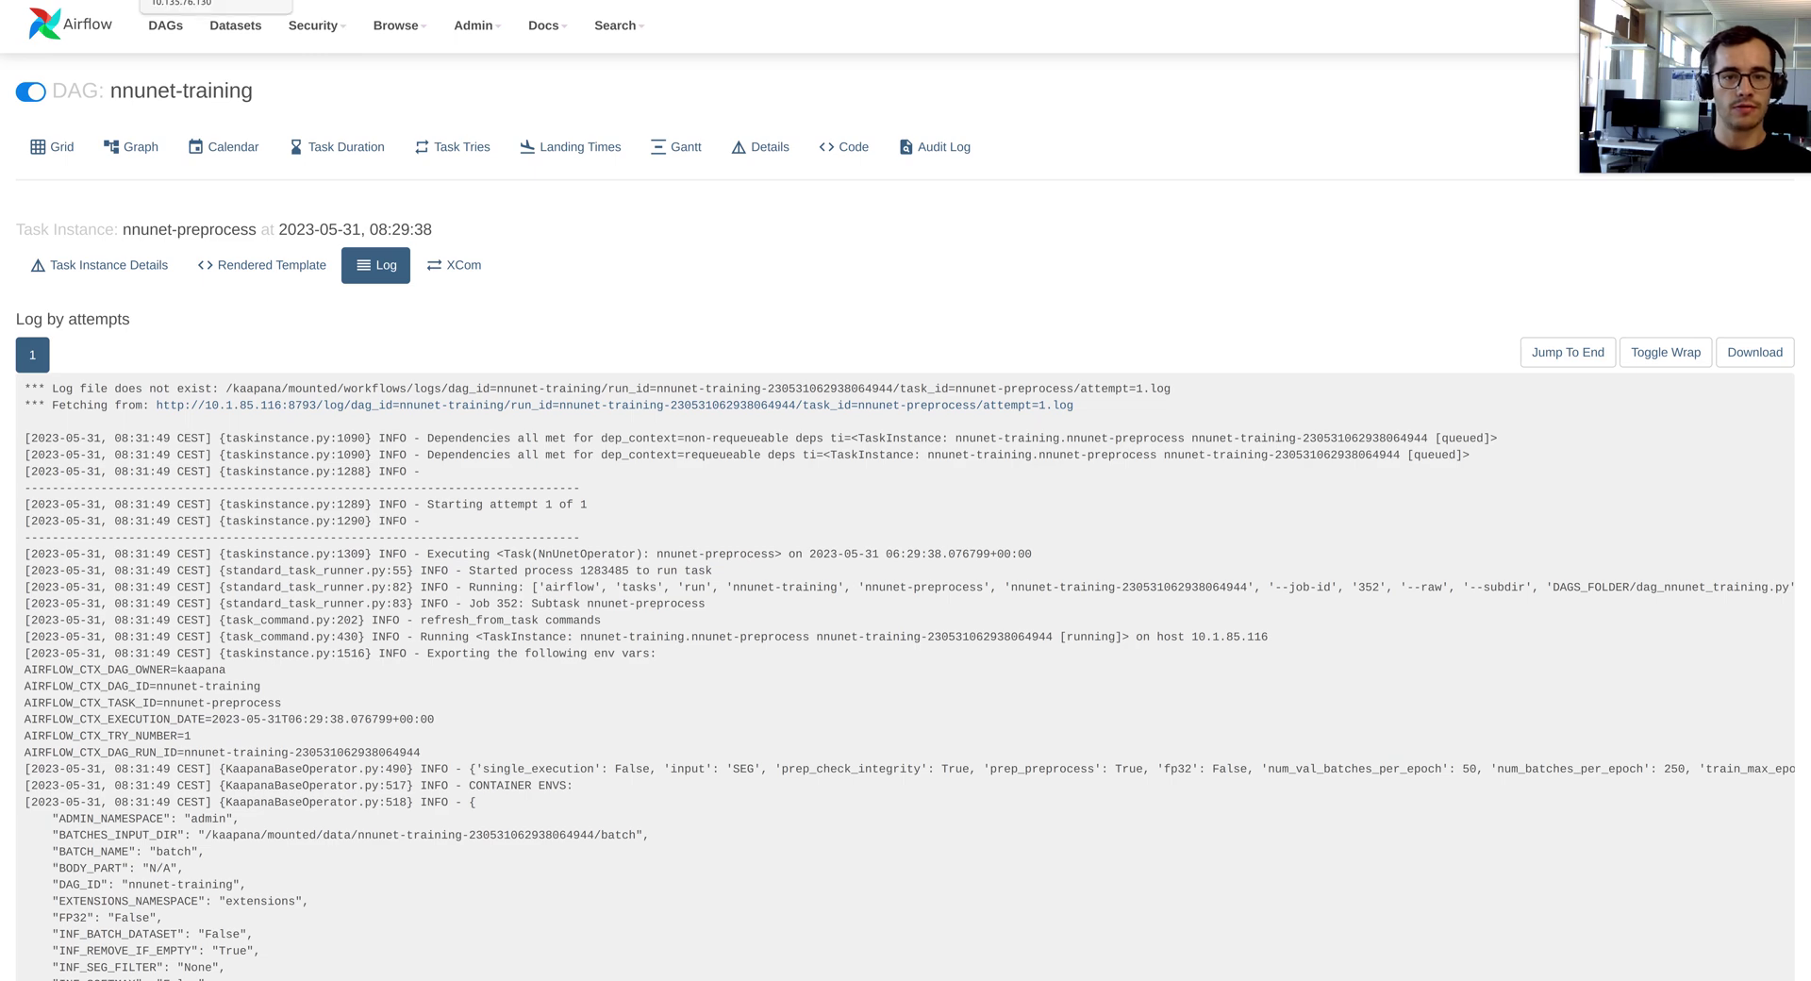
click(194, 0)
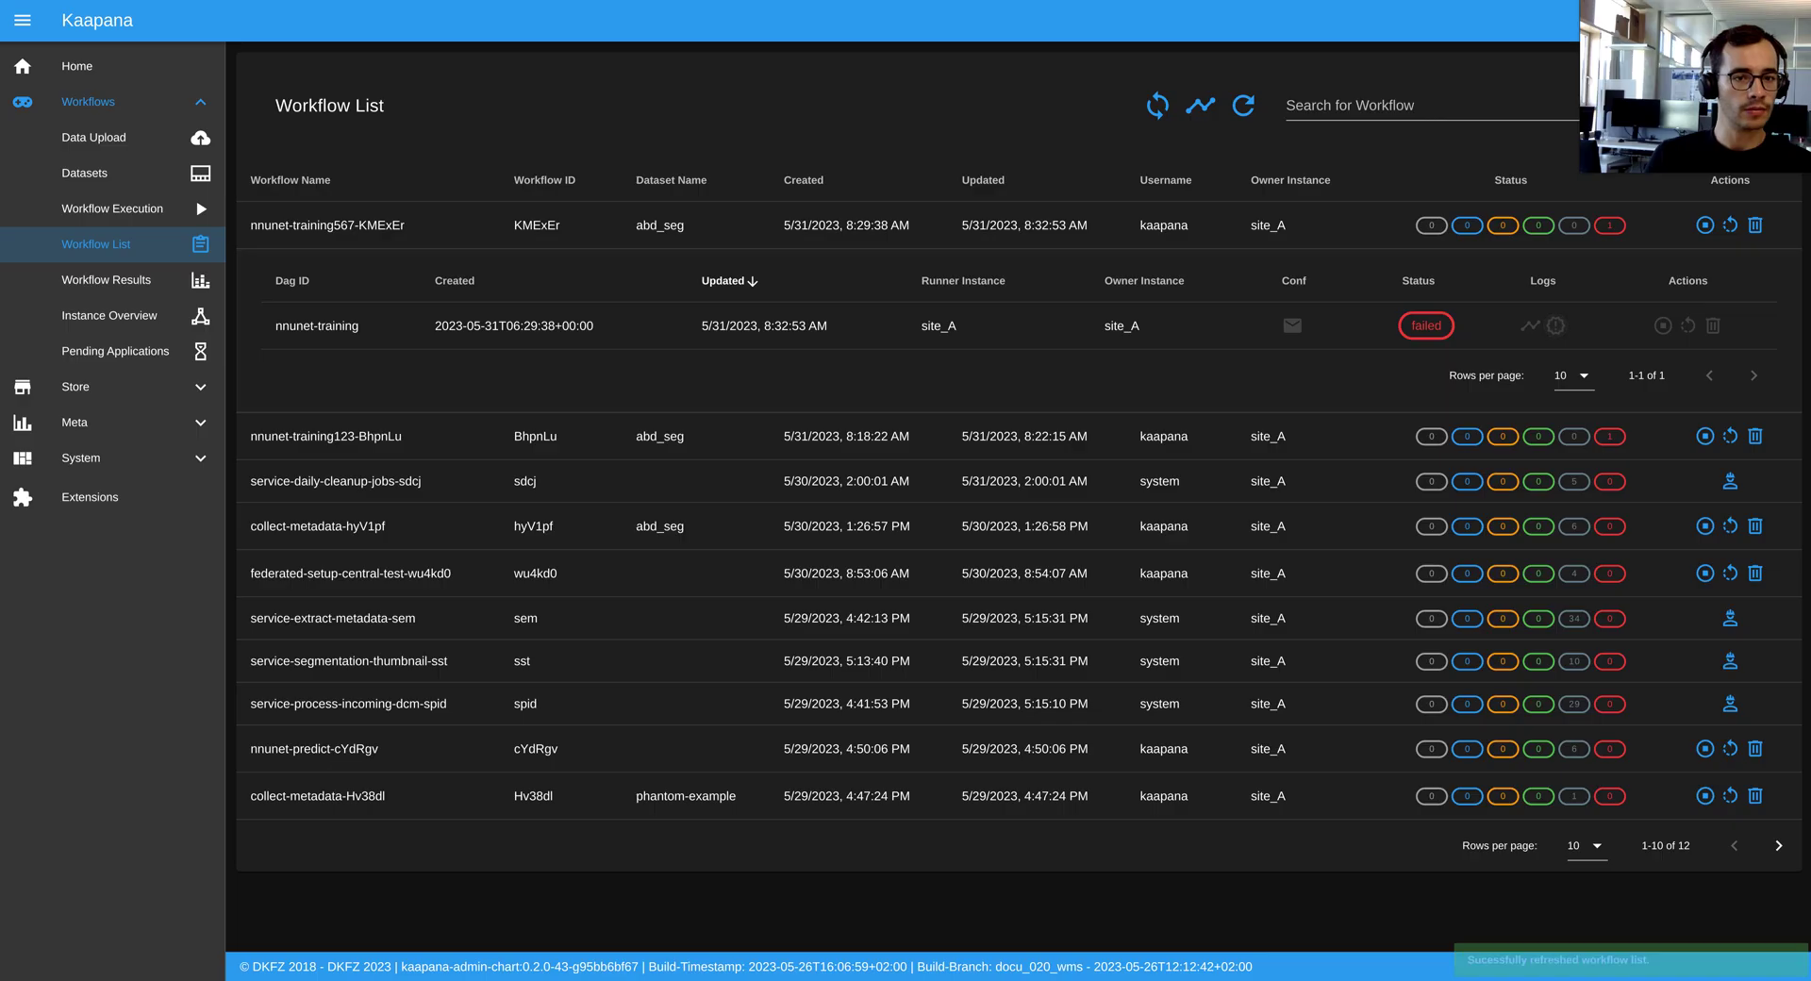
click(1113, 230)
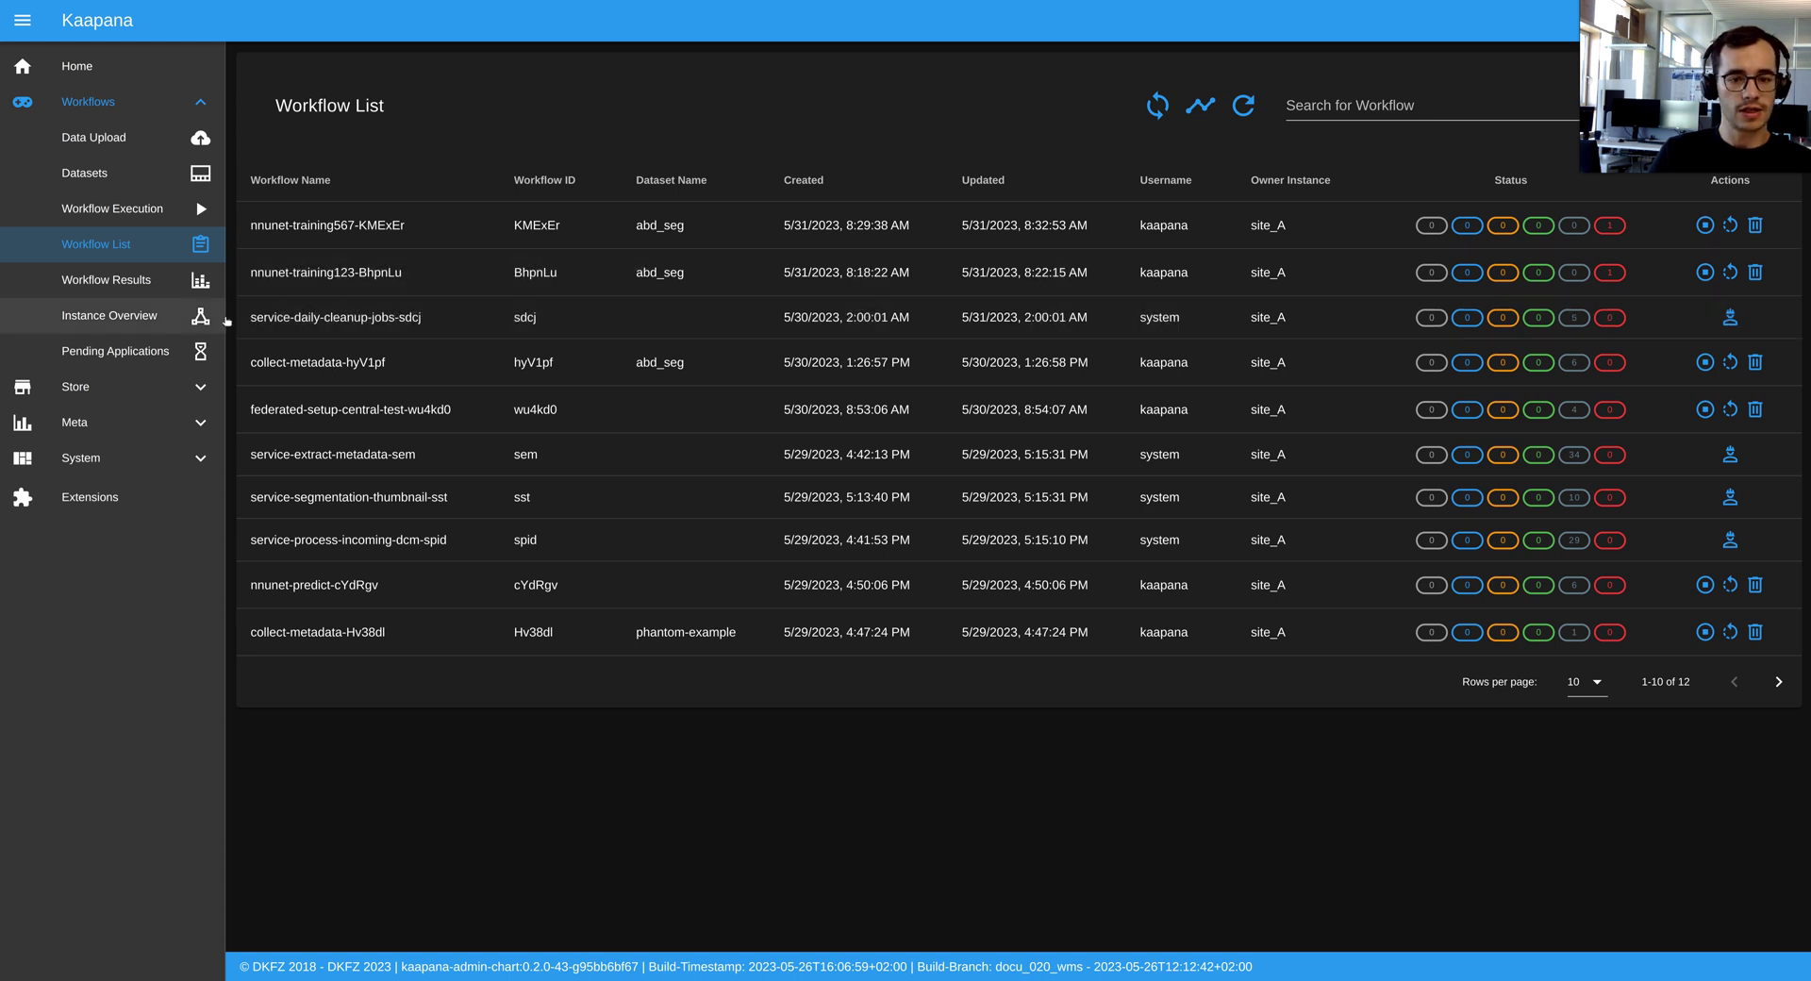
Inspect the jobs and available actions of the service-daily-cleanup-jobs workflow, and collapse its details
drag(243, 322, 453, 323)
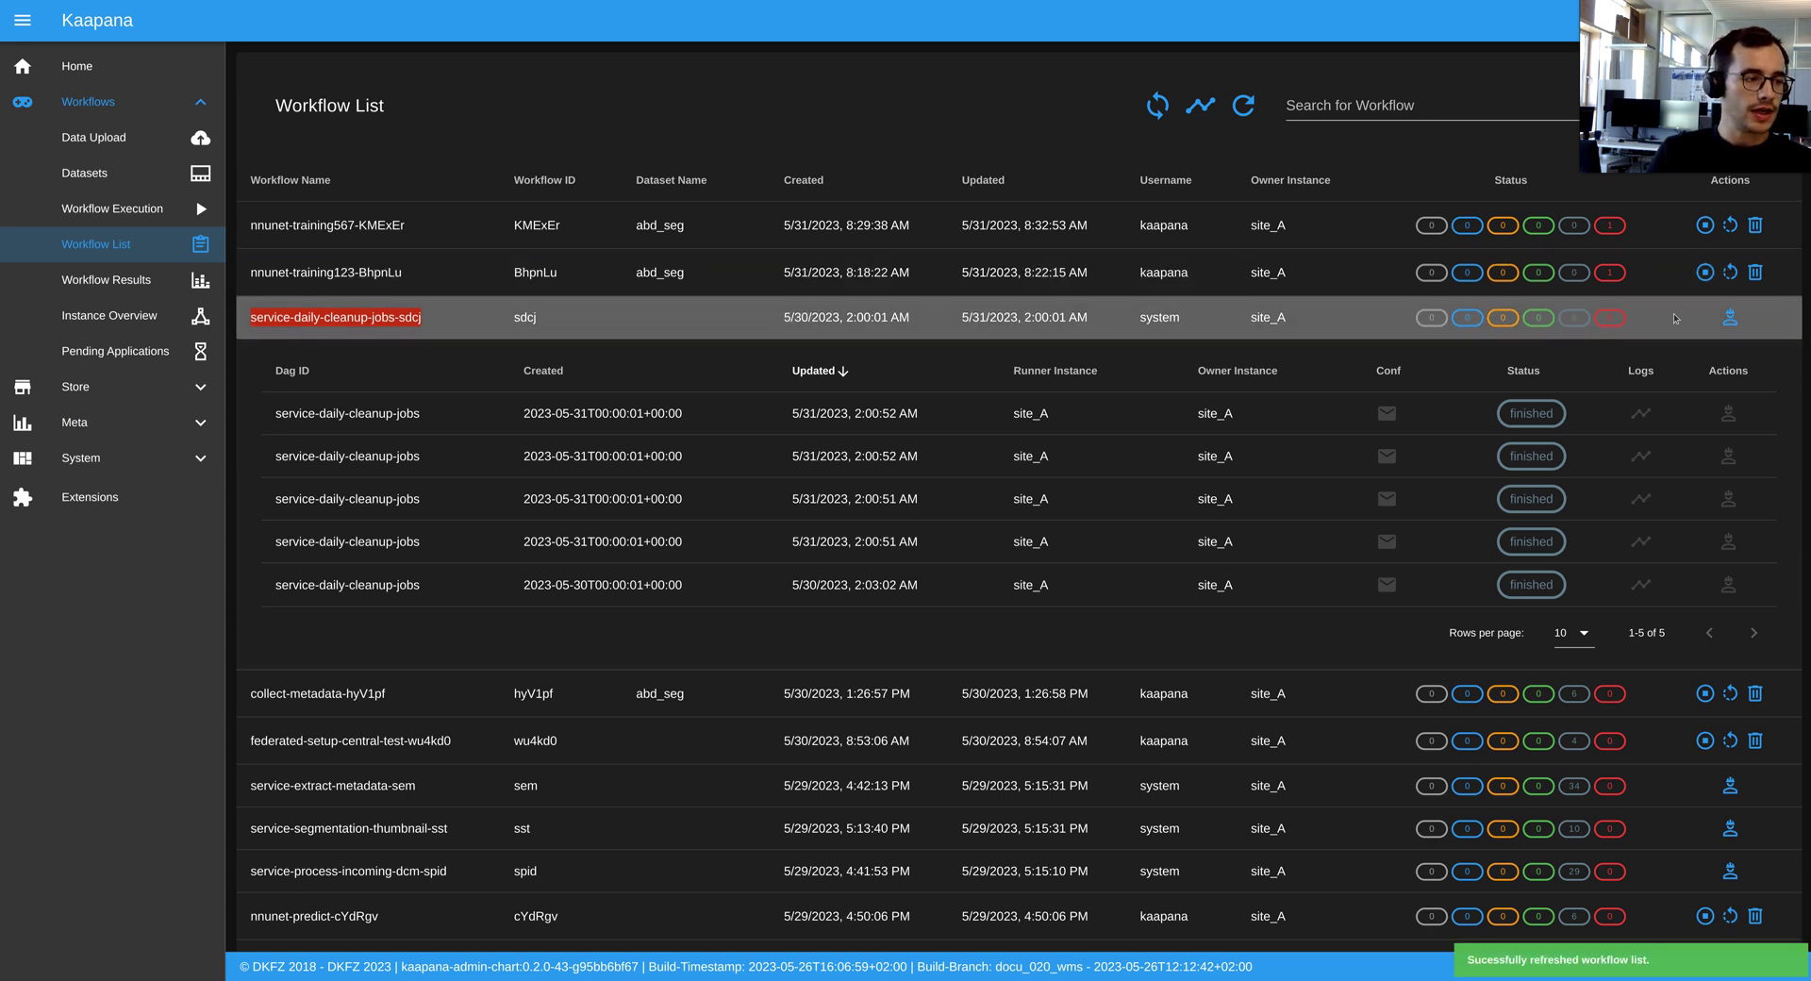
mouse_move(1731, 321)
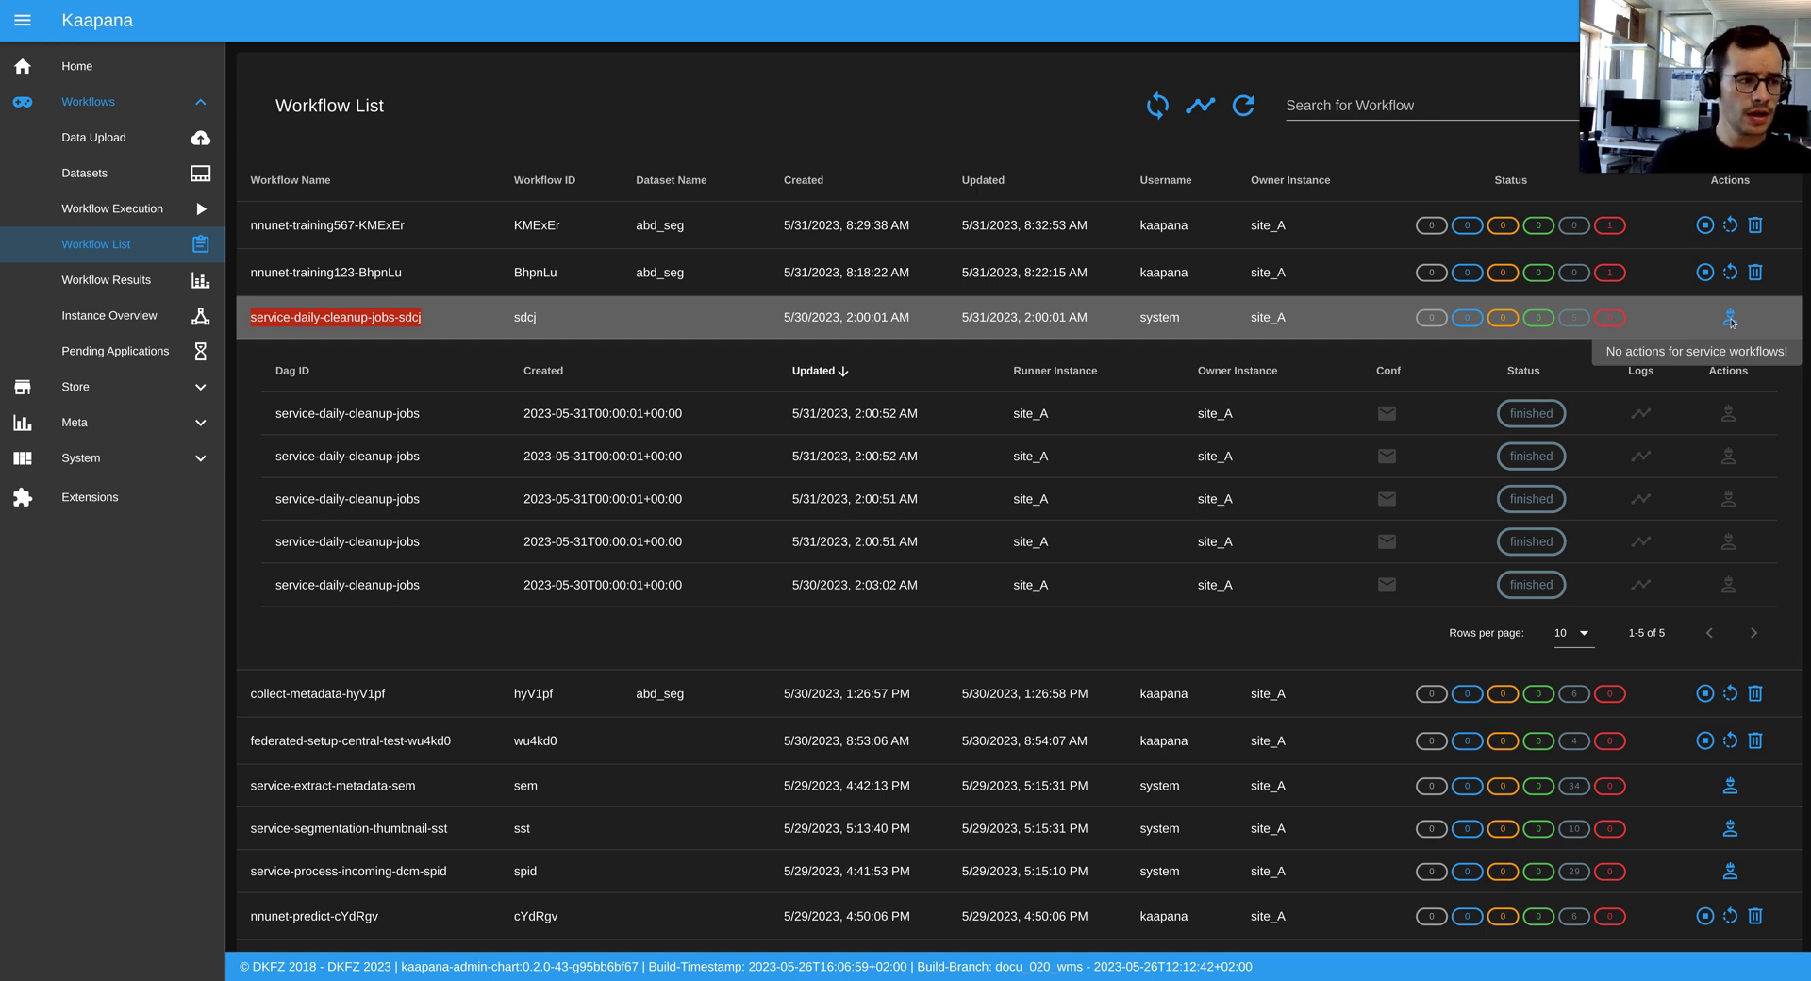
click(729, 323)
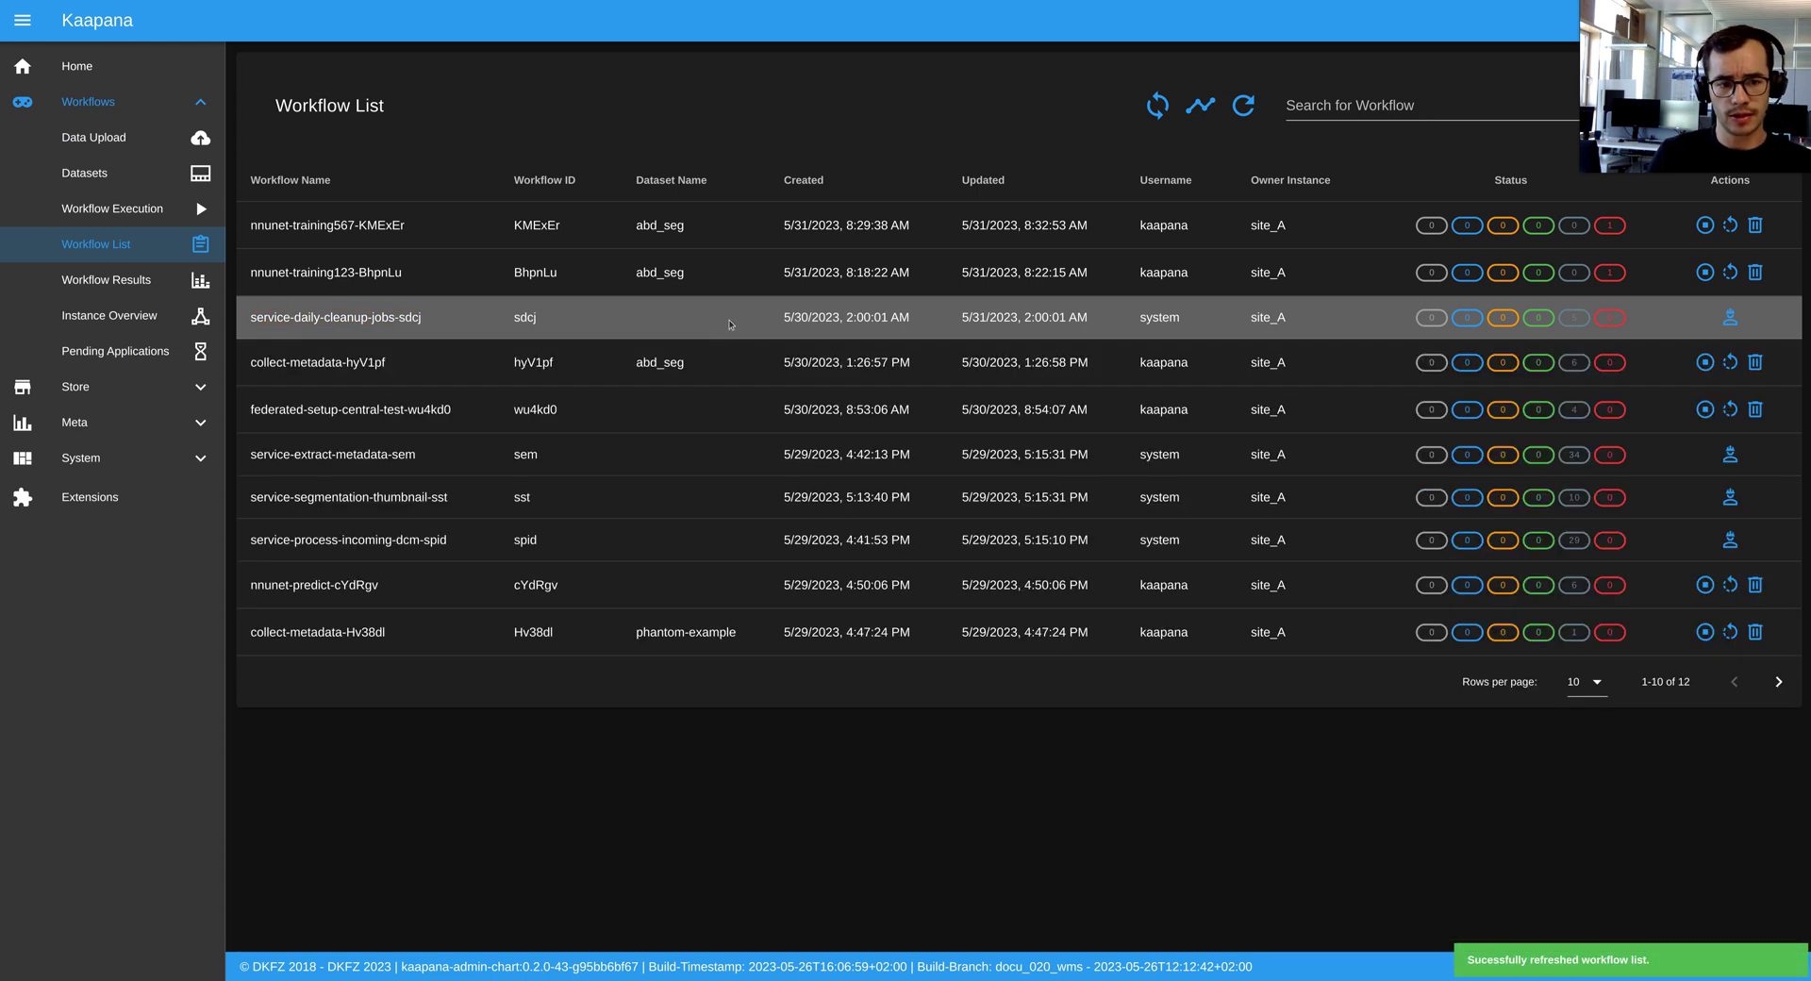